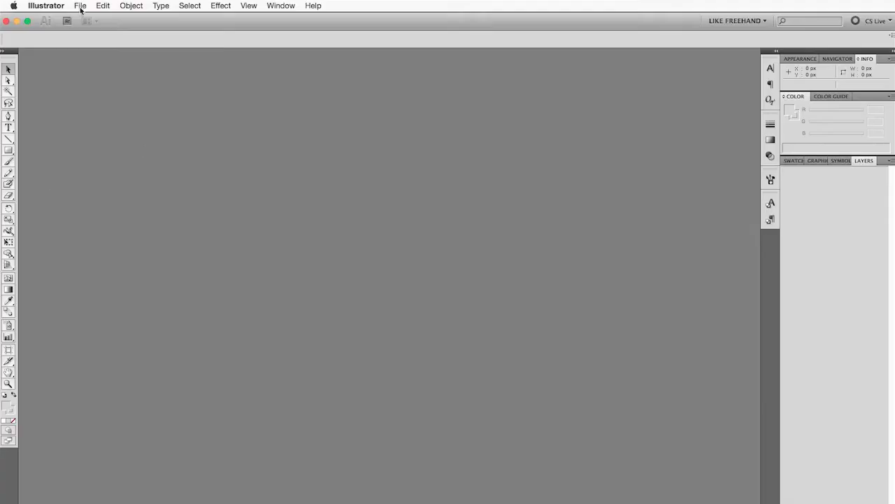
# Open the File menu to begin a new document
pyautogui.click(81, 7)
# Create a 1280×720 px document and draw a large cyan circle
pyautogui.click(95, 23)
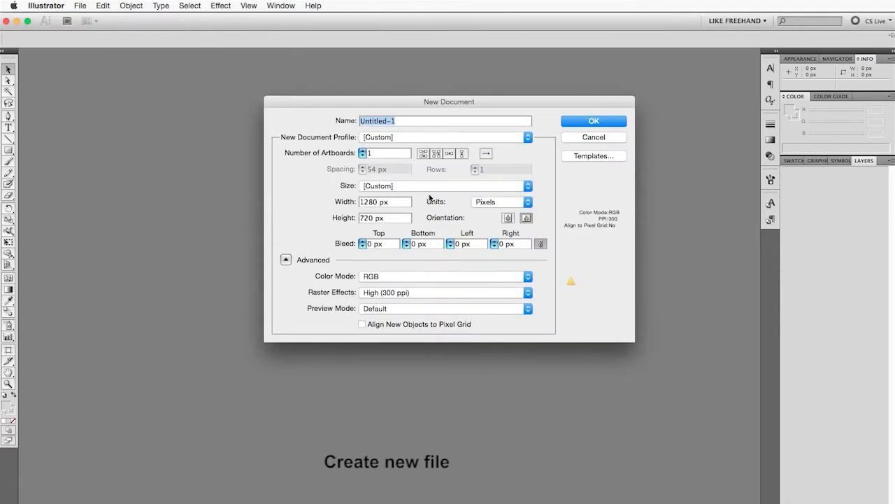
pyautogui.click(604, 125)
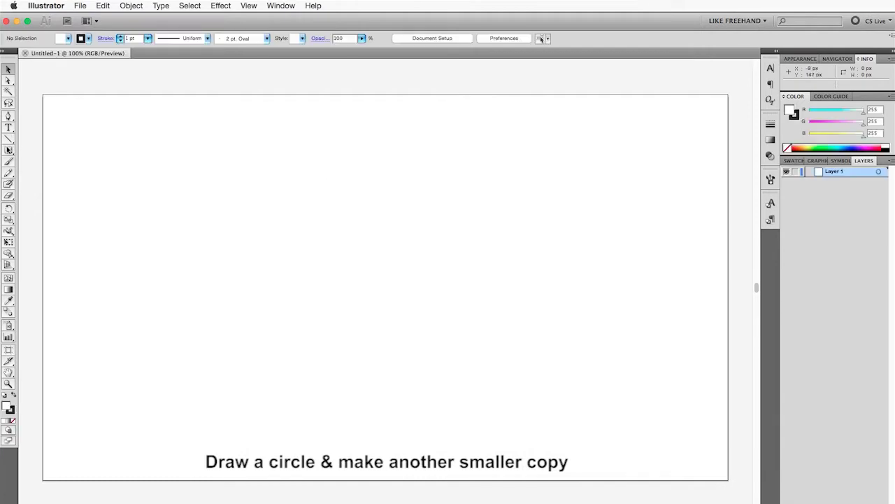
pyautogui.moveTo(9, 150); pyautogui.dragTo(63, 174)
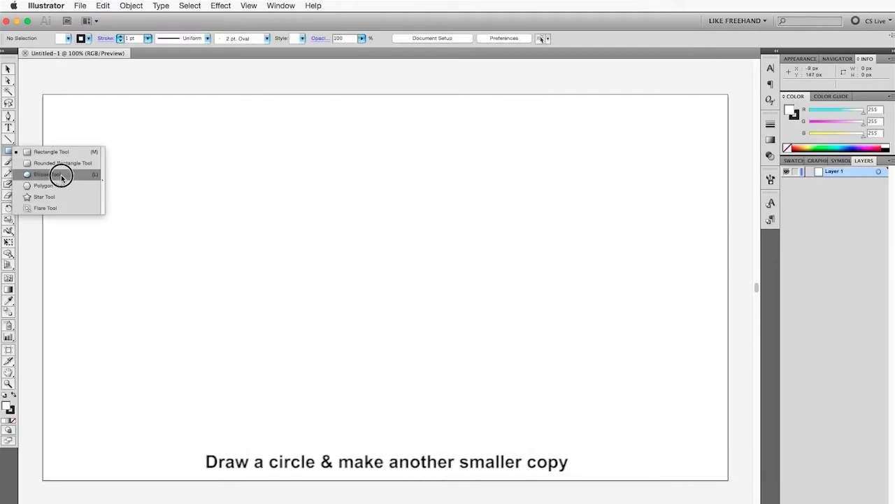
pyautogui.moveTo(400, 260)
pyautogui.mouseDown()
pyautogui.moveTo(475, 322)
pyautogui.moveTo(547, 351)
pyautogui.moveTo(540, 345)
pyautogui.mouseUp()
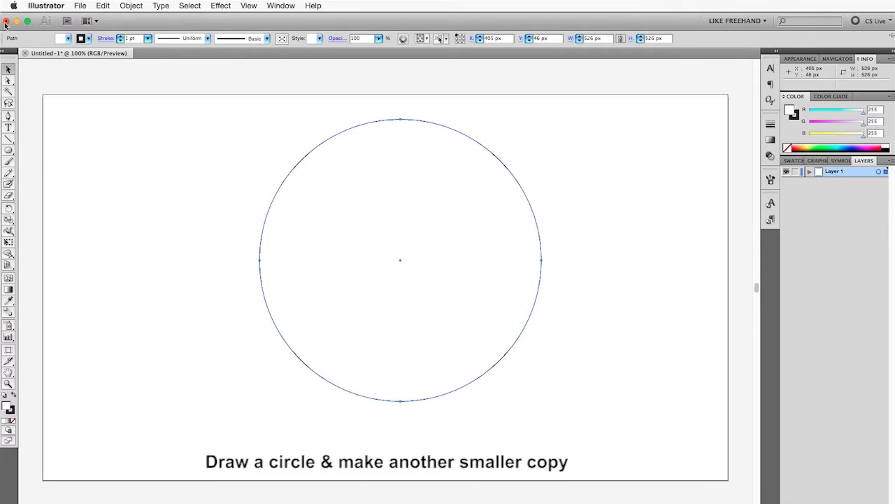
pyautogui.click(61, 39)
pyautogui.click(53, 54)
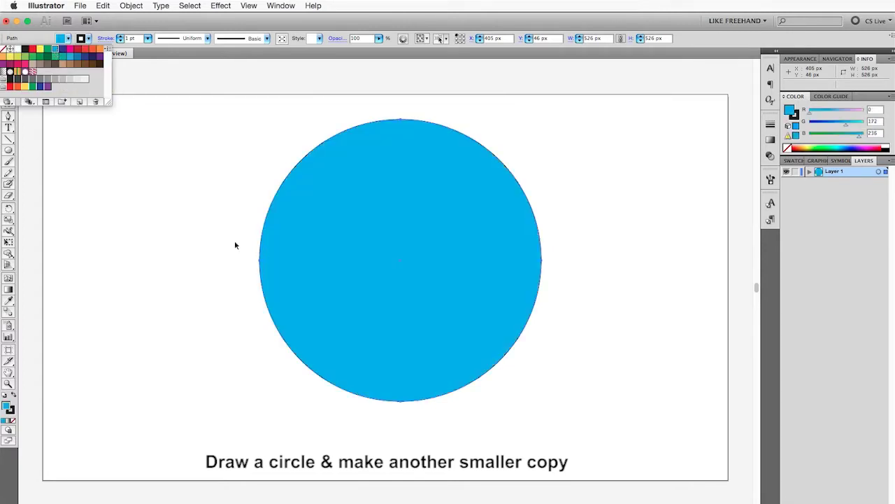
pyautogui.click(359, 251)
# Paste a copy of the circle in place and shrink it into a smaller concentric circle
pyautogui.click(103, 5)
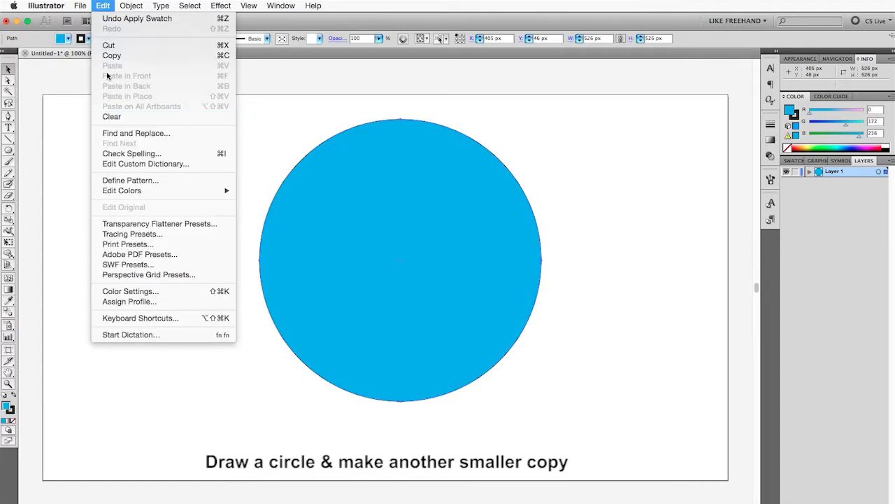
pyautogui.click(112, 55)
pyautogui.click(105, 6)
pyautogui.click(114, 97)
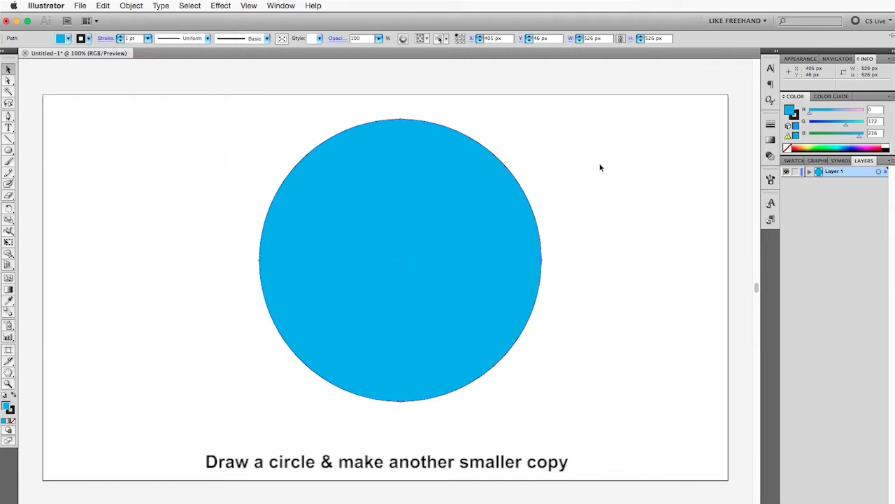
pyautogui.press('e')
pyautogui.moveTo(544, 122); pyautogui.dragTo(505, 156)
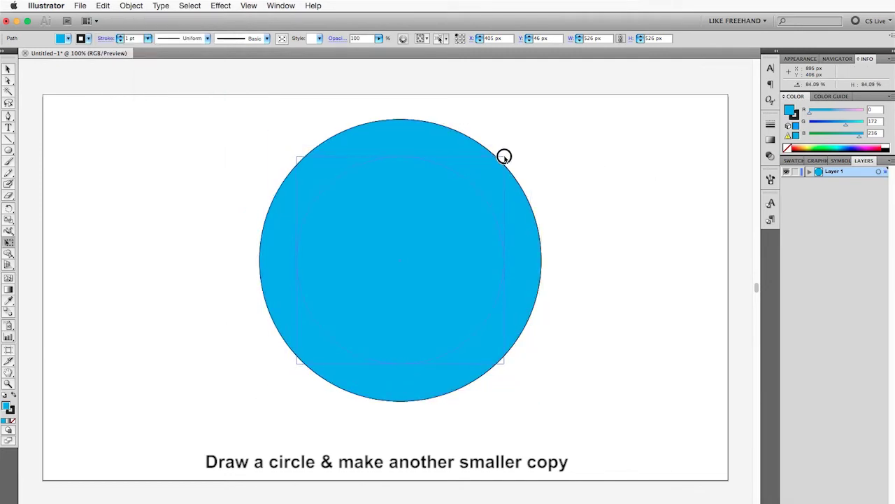
# Fill the smaller circle yellow and select both circles
pyautogui.press('v')
pyautogui.click(68, 38)
pyautogui.click(40, 49)
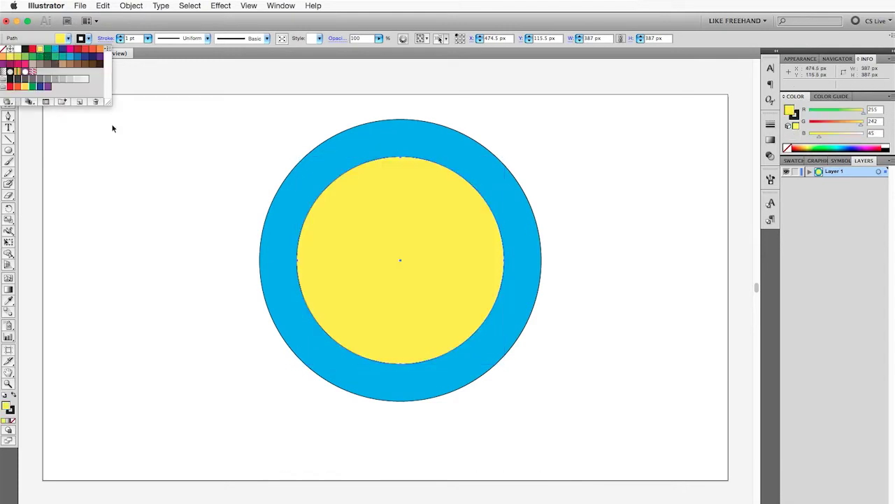
pyautogui.moveTo(231, 239); pyautogui.dragTo(326, 286)
# Subtract the yellow circle with Pathfinder Minus Front to make a ring with no outline
pyautogui.click(249, 6)
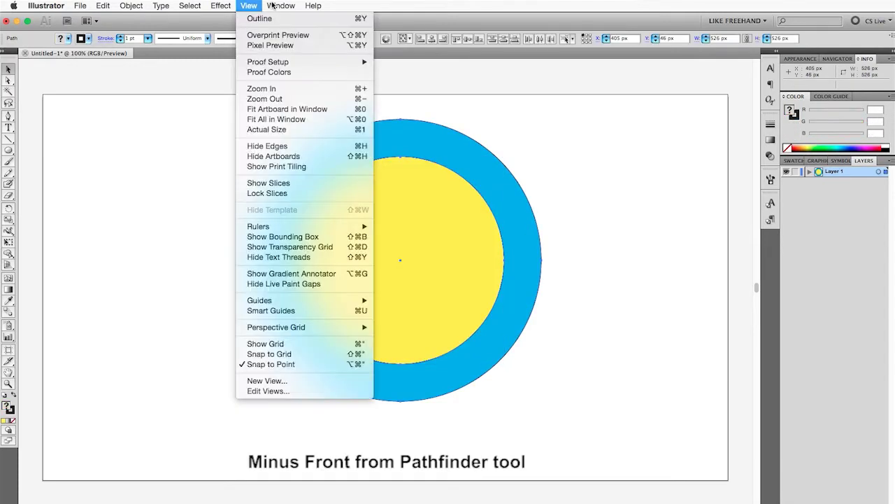
pyautogui.click(287, 300)
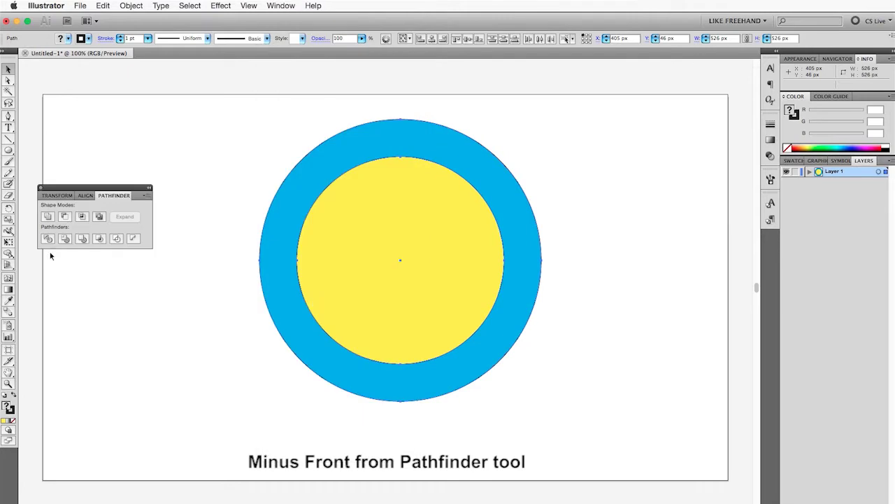
pyautogui.click(65, 217)
pyautogui.click(68, 38)
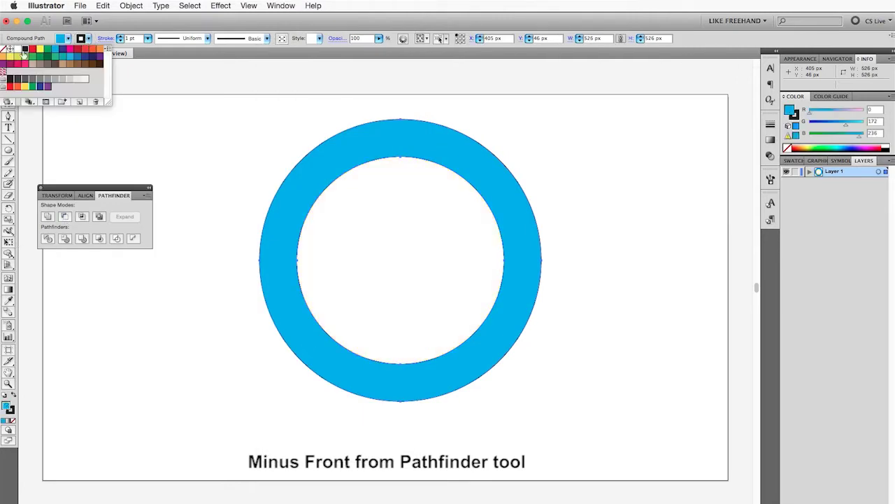
pyautogui.click(9, 50)
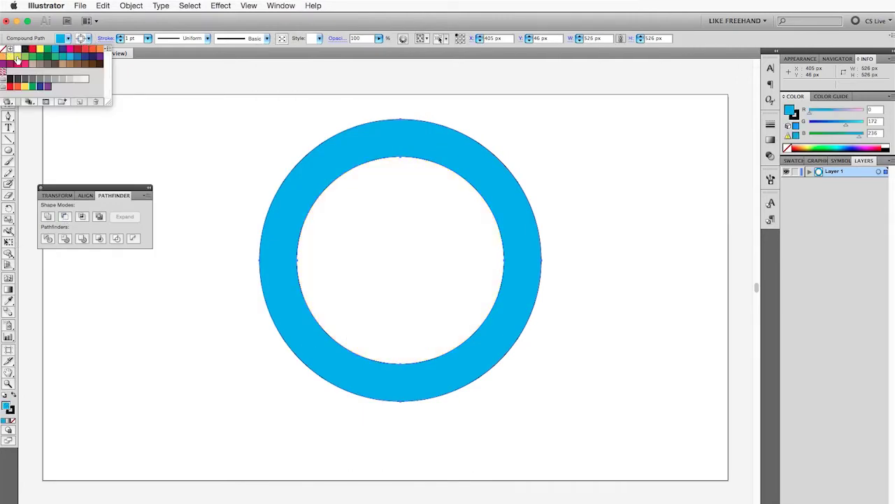
pyautogui.click(205, 208)
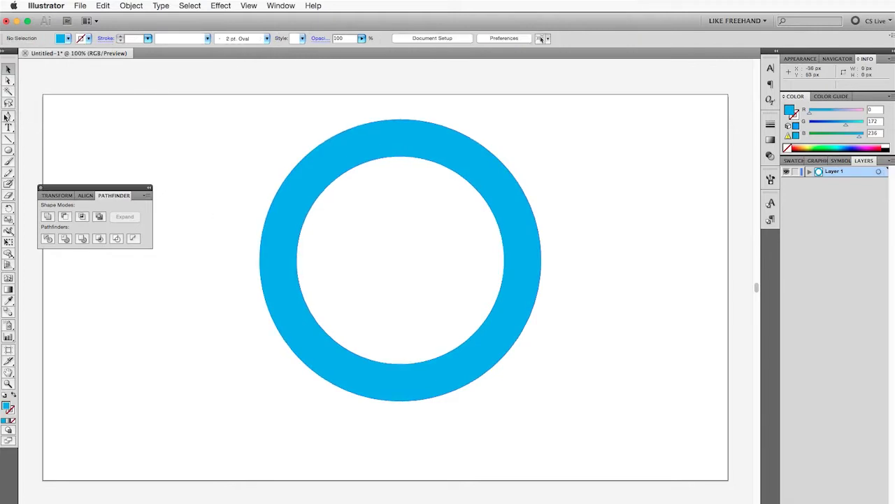
# Cut a centred gap in the ring's bottom with a rectangle, then draw a tall bar up from it
pyautogui.moveTo(8, 150); pyautogui.dragTo(56, 148)
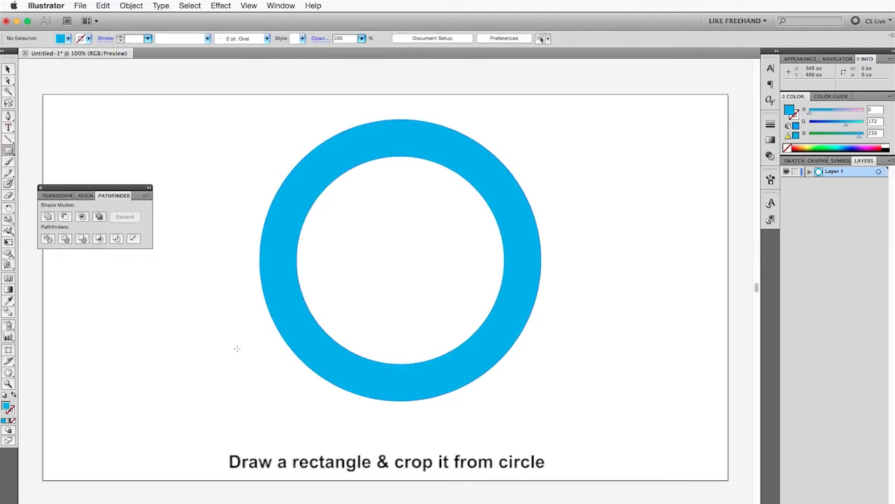
pyautogui.moveTo(215, 262)
pyautogui.mouseDown()
pyautogui.moveTo(235, 378)
pyautogui.moveTo(410, 434)
pyautogui.mouseUp()
pyautogui.press('v')
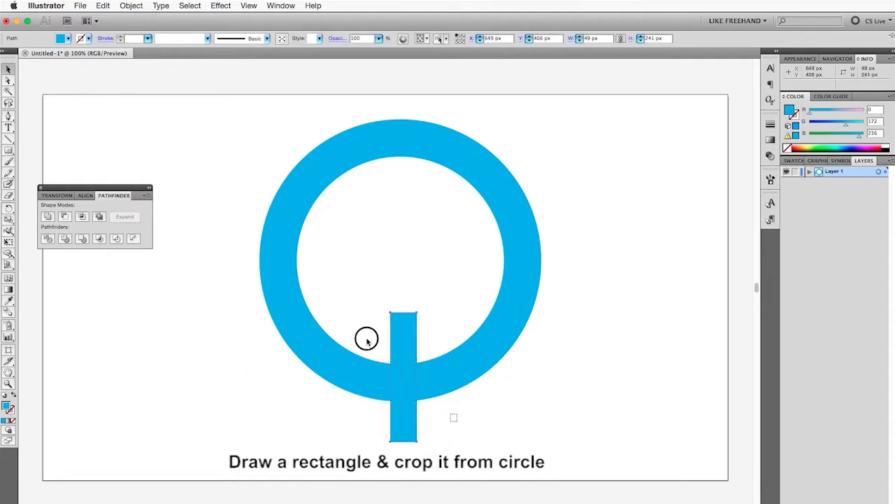
pyautogui.moveTo(366, 336); pyautogui.dragTo(447, 3)
pyautogui.click(433, 40)
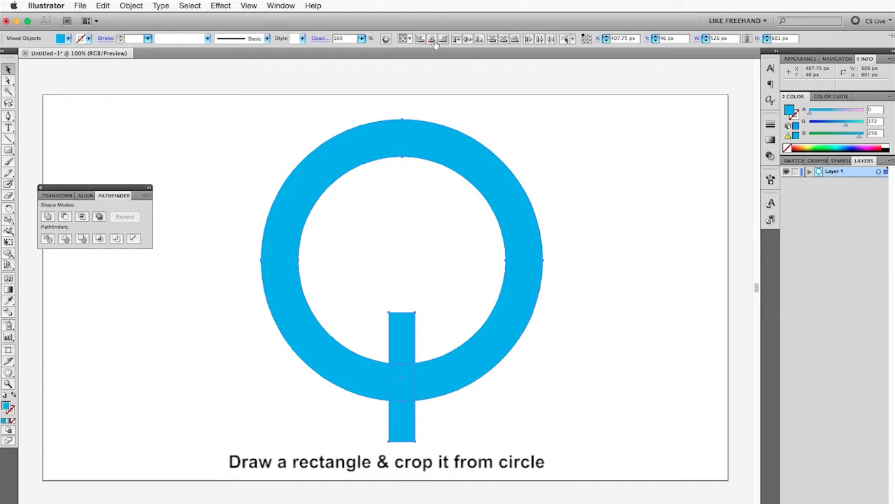
pyautogui.click(64, 217)
pyautogui.press('m')
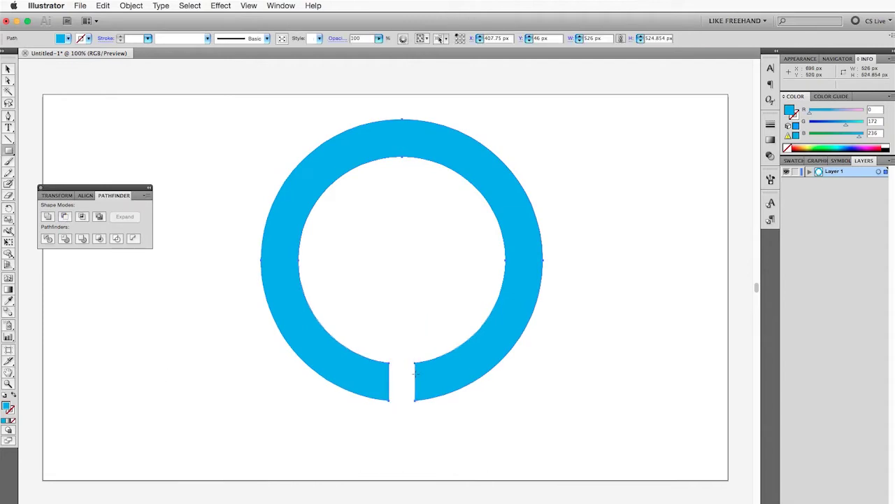
pyautogui.moveTo(414, 373); pyautogui.dragTo(445, 241)
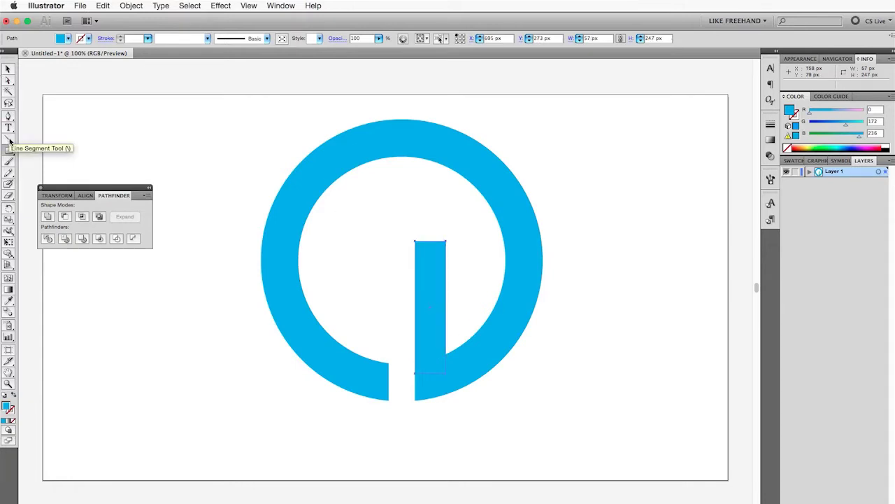
# Turn the bar into a triangular spike and duplicate it to the right
pyautogui.click(9, 116)
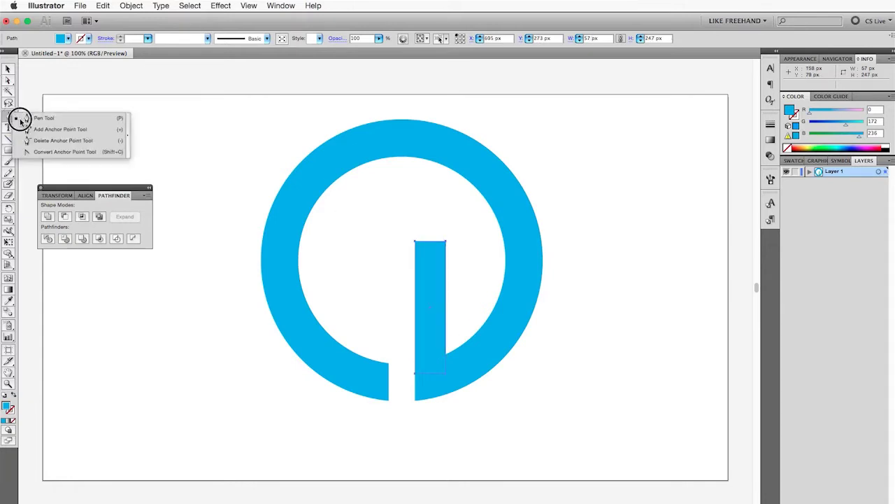
pyautogui.click(446, 242)
pyautogui.press('v')
pyautogui.click(419, 315)
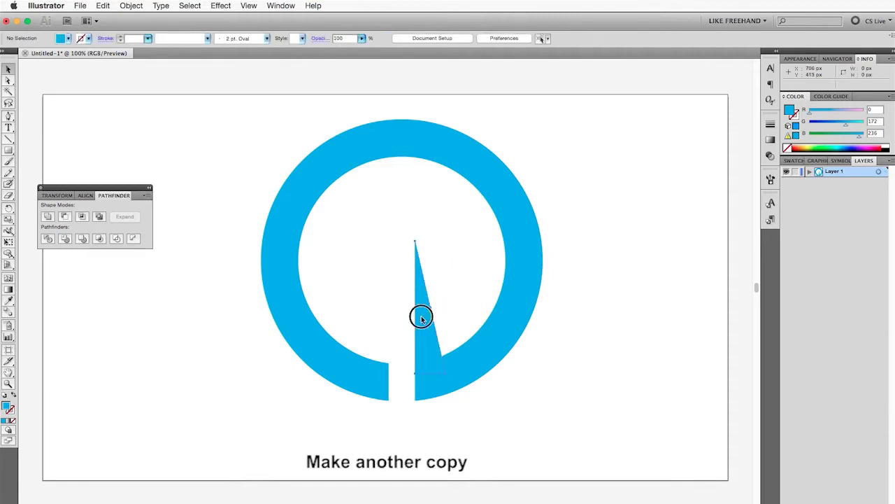
pyautogui.hotkey('alt', 'shift', 'Right')
pyautogui.hotkey('shift', 'Right')
pyautogui.hotkey('shift', 'Right')
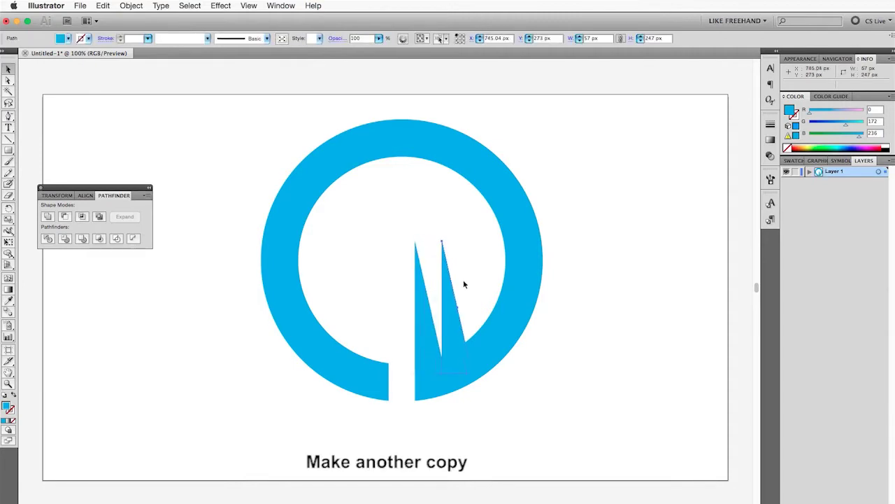
# Rotate the spike copy about 12° to lean right and raise its bottom point inside the ring
pyautogui.press('e')
pyautogui.moveTo(473, 234); pyautogui.dragTo(468, 226)
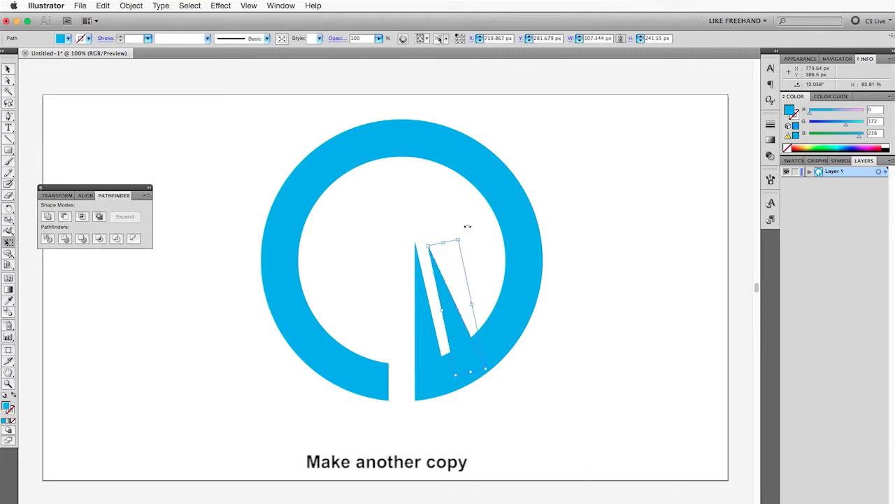
pyautogui.press('Down')
pyautogui.press('Down')
pyautogui.press('Down')
pyautogui.press('Down')
pyautogui.press('Down')
pyautogui.press('Down')
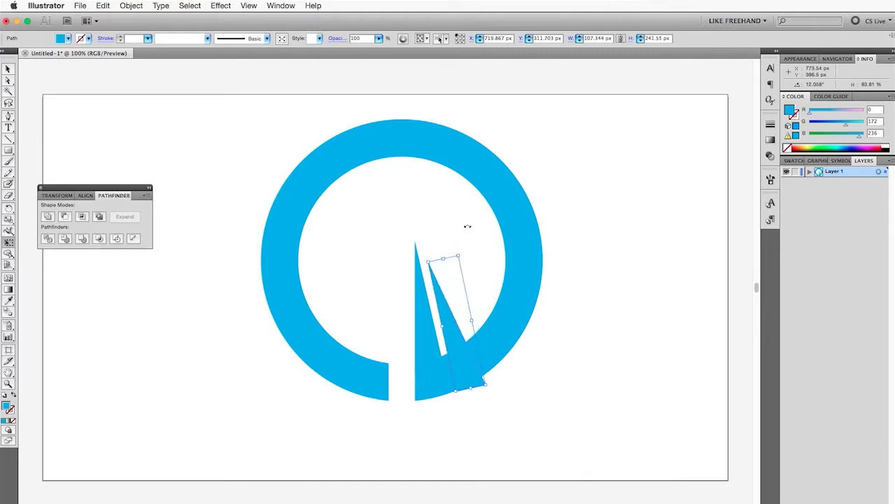
pyautogui.press('Down')
pyautogui.press('Down')
pyautogui.press('Down')
pyautogui.press('Down')
pyautogui.press('Down')
pyautogui.press('Down')
pyautogui.moveTo(472, 240); pyautogui.dragTo(472, 238)
pyautogui.press('a')
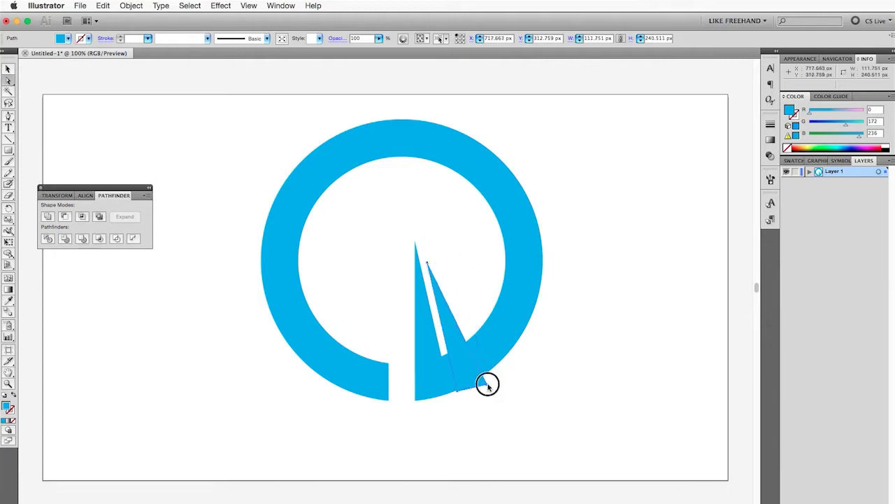
pyautogui.moveTo(485, 382)
pyautogui.mouseDown()
pyautogui.moveTo(488, 360)
pyautogui.moveTo(458, 387)
pyautogui.mouseUp()
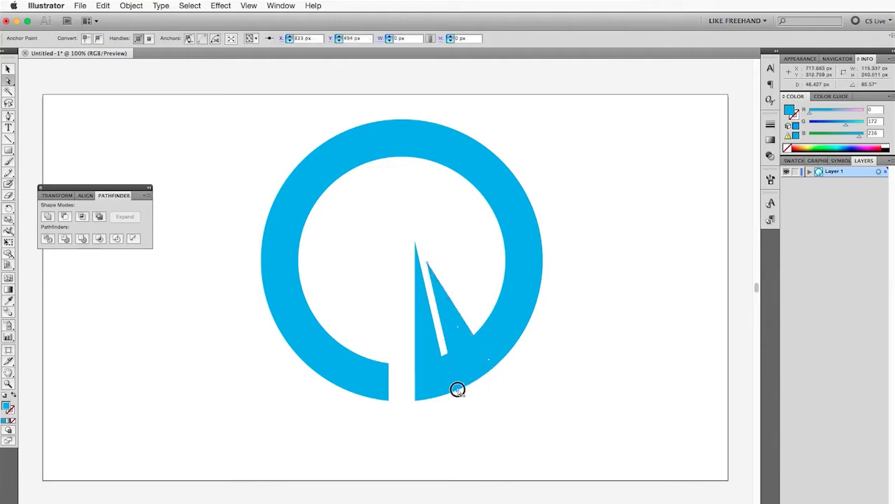
pyautogui.hotkey('ctrl', '+')
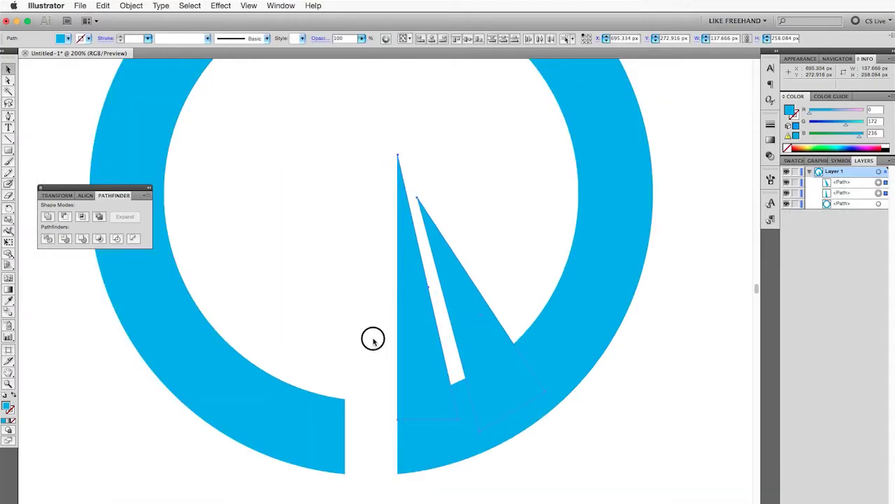
# Unite the ring and spikes into one shape and paste a copy in front
pyautogui.keyDown('shift'); pyautogui.click(503, 414); pyautogui.keyUp('shift')
pyautogui.click(48, 218)
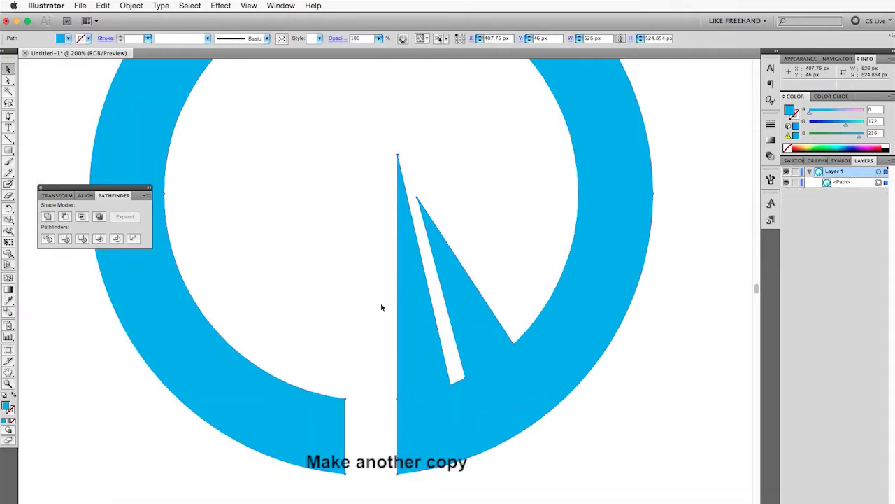
pyautogui.hotkey('ctrl', 'c')
pyautogui.hotkey('ctrl', 'f')
# Reflect the copy across the vertical axis and unite it with the original
pyautogui.rightClick(418, 306)
pyautogui.moveTo(446, 439)
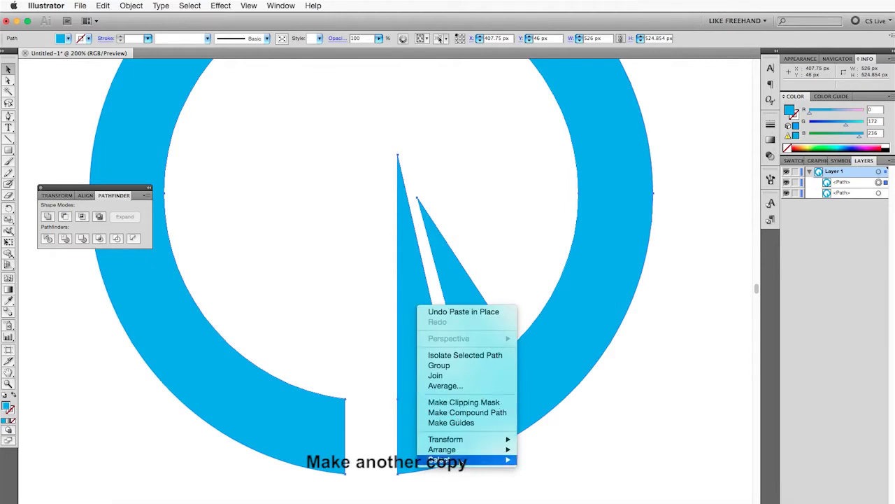
pyautogui.click(540, 462)
pyautogui.click(503, 176)
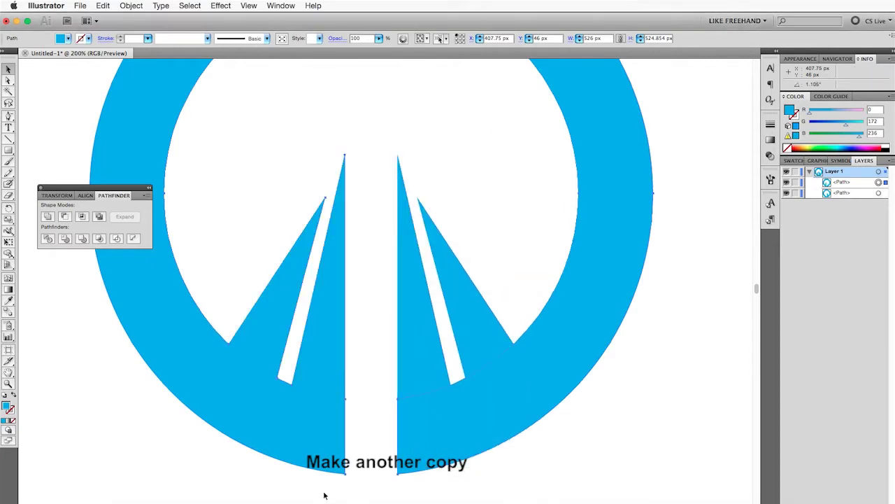
pyautogui.moveTo(324, 495); pyautogui.dragTo(473, 424)
pyautogui.click(368, 162)
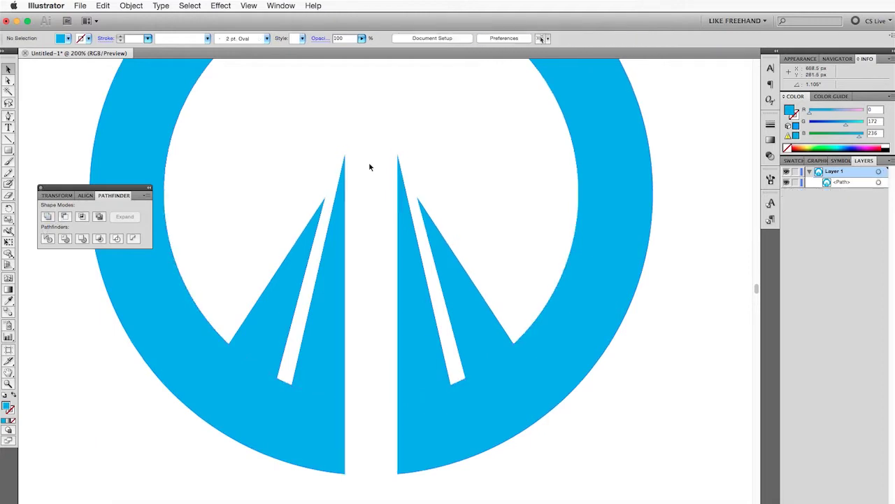
# Nudge the left central spike's tip toward the centre and upward
pyautogui.click(8, 81)
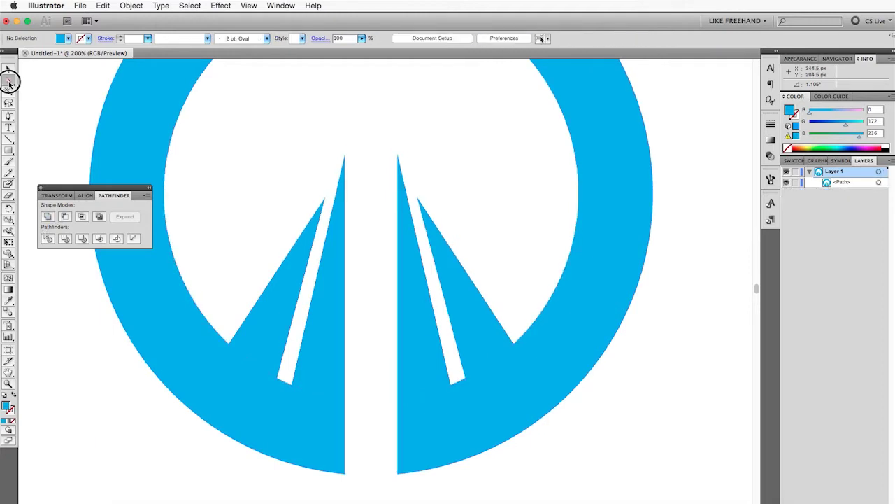
pyautogui.moveTo(337, 140); pyautogui.dragTo(365, 173)
pyautogui.press('Right')
pyautogui.press('Right')
pyautogui.press('Right')
pyautogui.press('Right')
pyautogui.press('Right')
pyautogui.press('Right')
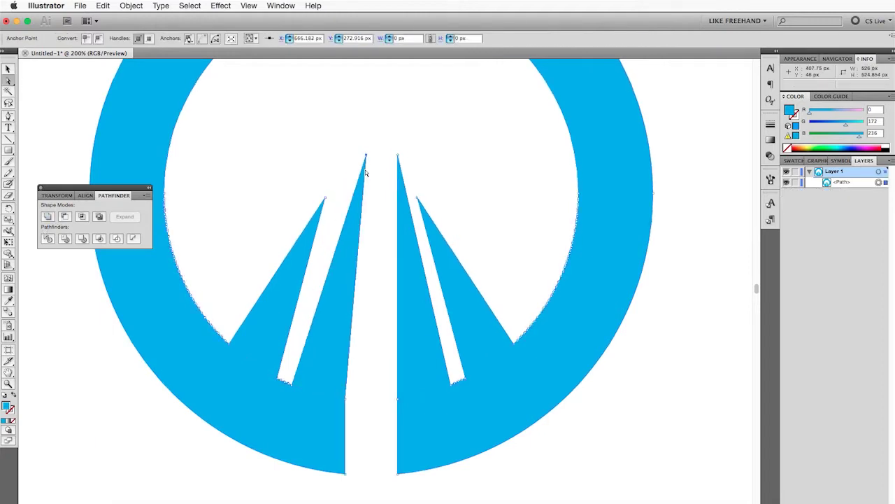
pyautogui.press('Left')
pyautogui.press('Left')
pyautogui.press('Left')
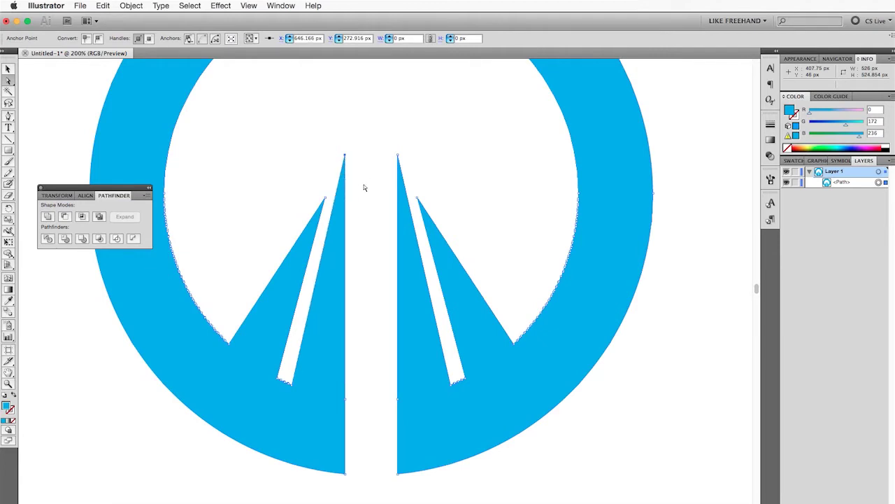
pyautogui.press('Right')
pyautogui.press('Right')
pyautogui.press('Right')
pyautogui.press('Up')
pyautogui.press('Up')
pyautogui.press('Up')
pyautogui.press('Up')
pyautogui.press('Up')
pyautogui.press('Up')
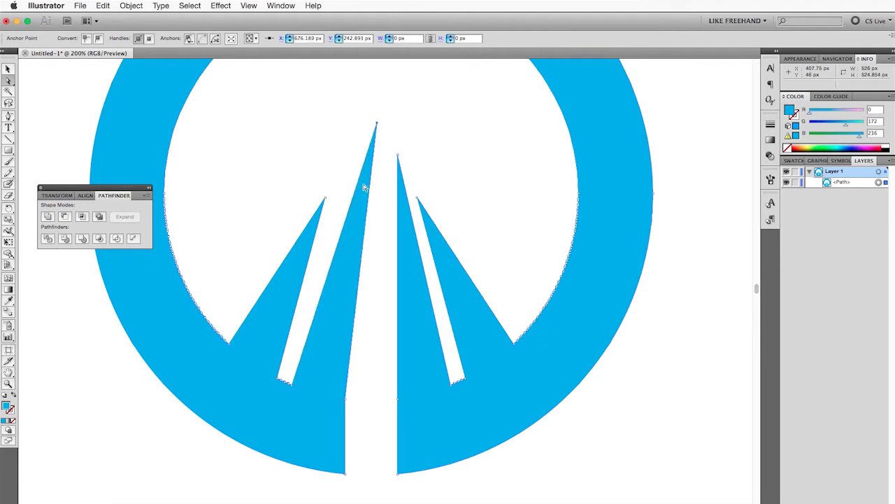
pyautogui.press('Up')
pyautogui.press('Up')
pyautogui.press('Up')
pyautogui.hscroll(-3, 416, 150)
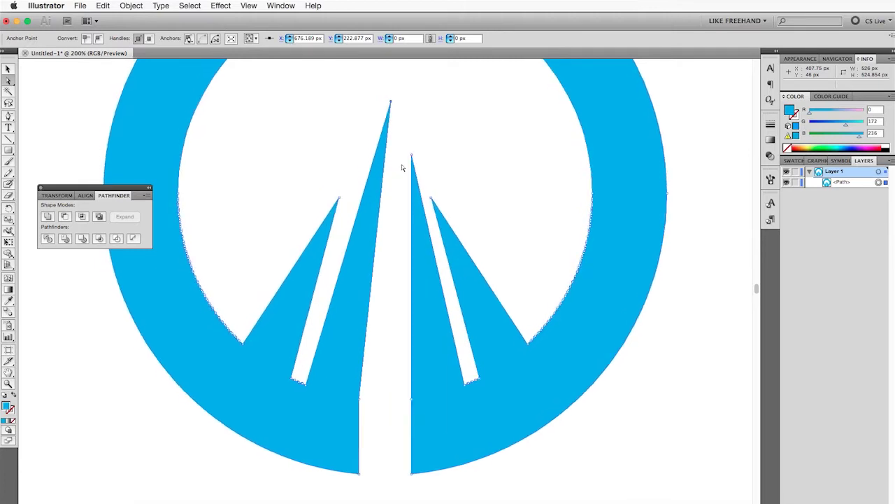
# Nudge the right central spike's tip up toward the other tip
pyautogui.click(411, 171)
pyautogui.press('Left')
pyautogui.press('Left')
pyautogui.press('Left')
pyautogui.press('Up')
pyautogui.press('Up')
pyautogui.press('Up')
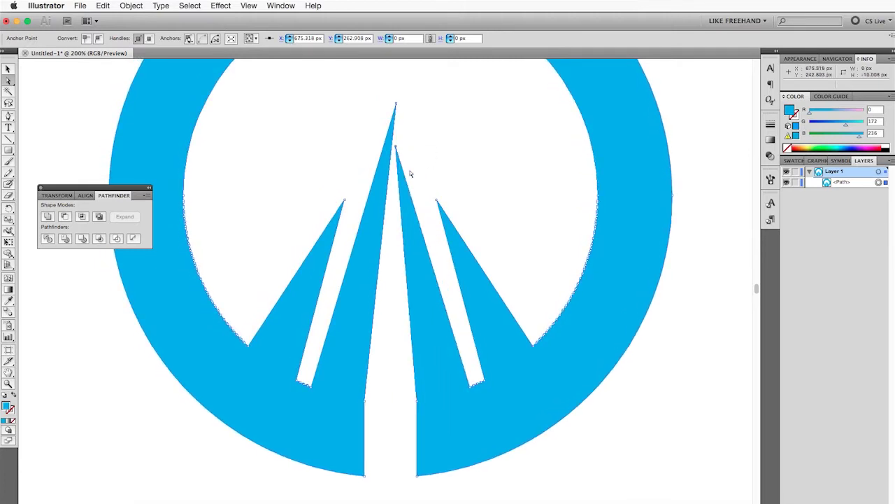
pyautogui.press('Up')
pyautogui.press('Up')
pyautogui.press('Up')
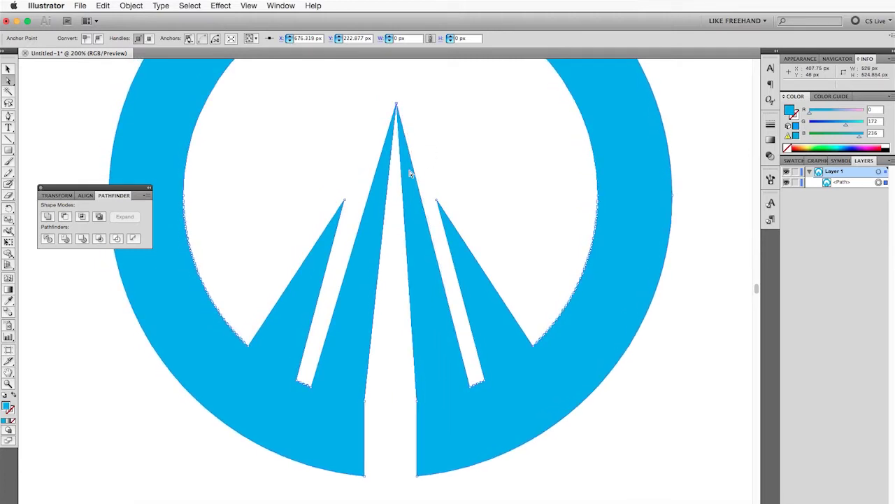
pyautogui.press('Right')
pyautogui.press('Right')
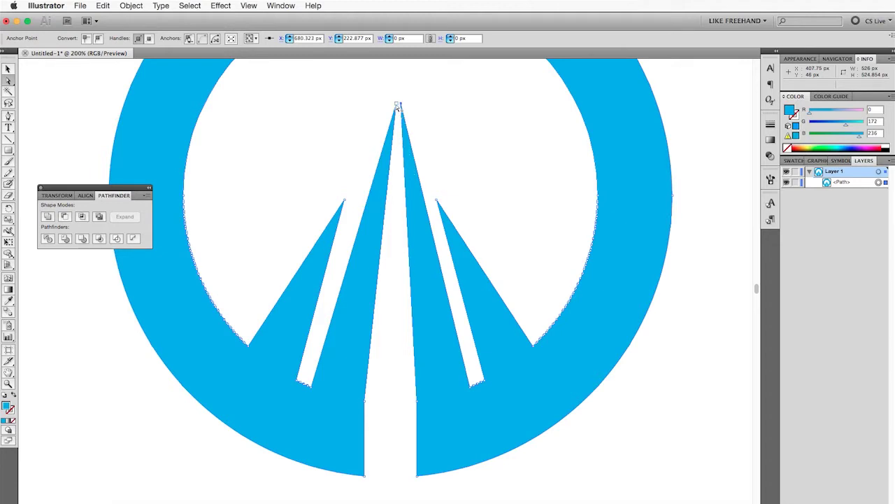
pyautogui.press('Left')
pyautogui.press('Left')
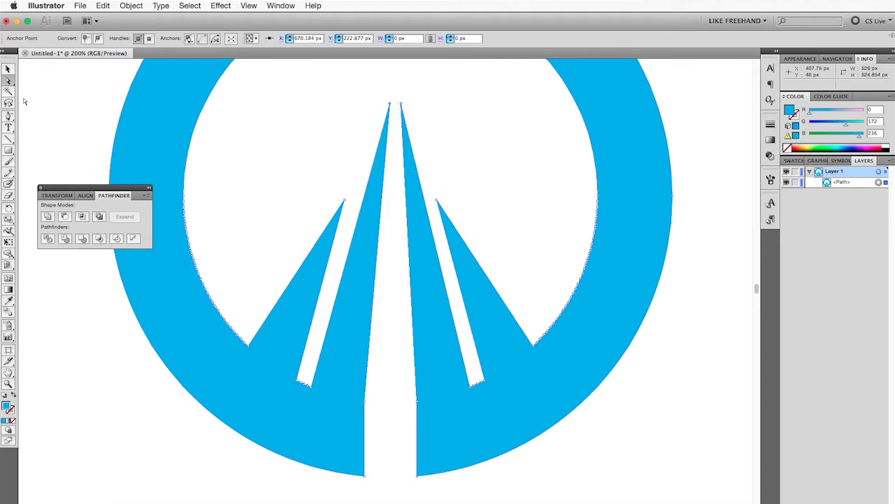
# Delete the bend anchors on both gap edges so they run straight, then zoom out
pyautogui.click(7, 115)
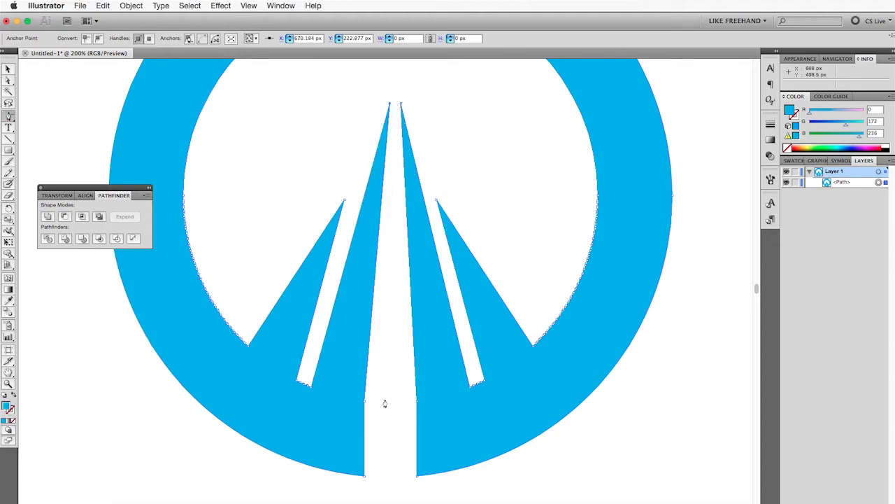
pyautogui.click(364, 401)
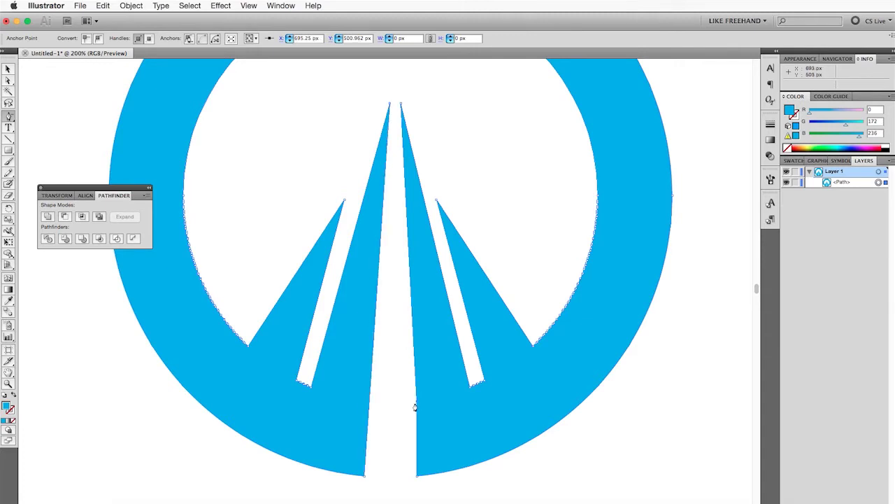
pyautogui.click(414, 406)
pyautogui.press('v')
pyautogui.click(390, 428)
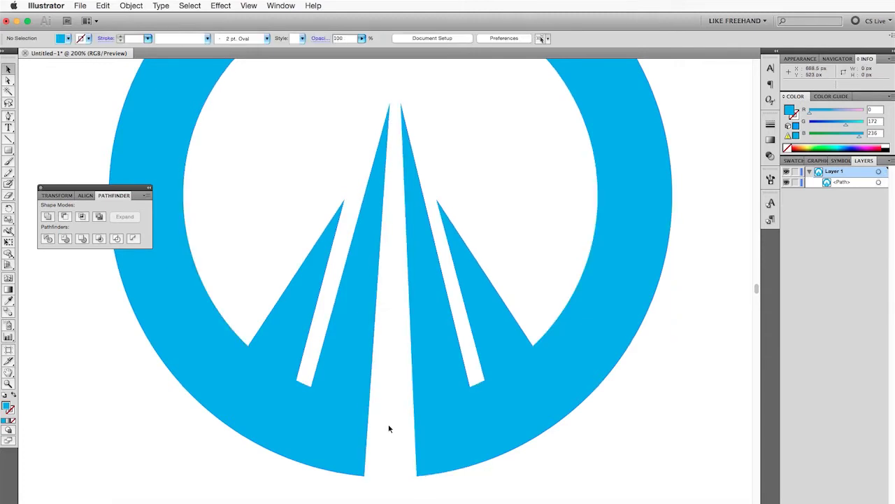
pyautogui.hotkey('ctrl', '-')
pyautogui.hotkey('ctrl', '-')
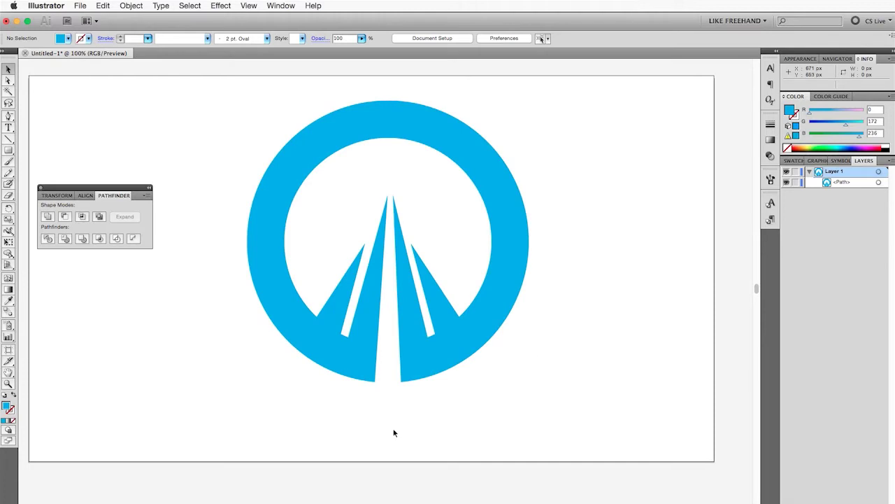
# Copy the emblem and paste a copy behind it
pyautogui.click(531, 387)
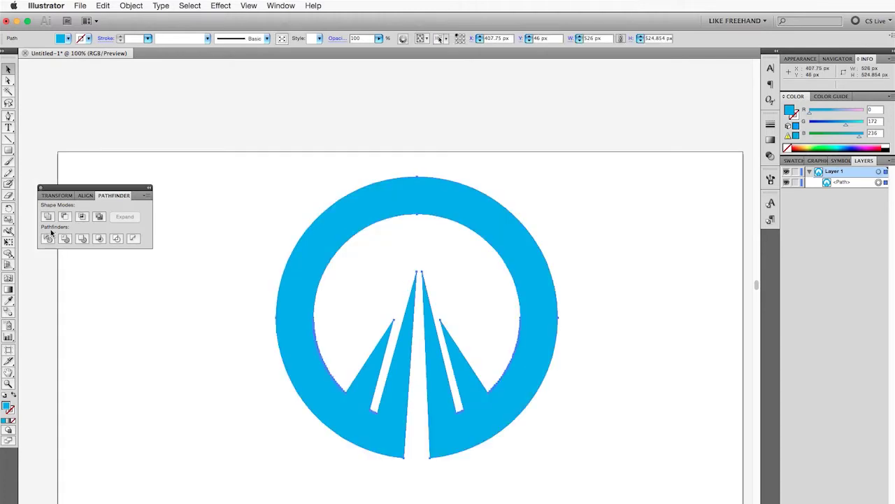
pyautogui.click(103, 5)
pyautogui.click(115, 54)
pyautogui.click(103, 5)
pyautogui.click(115, 87)
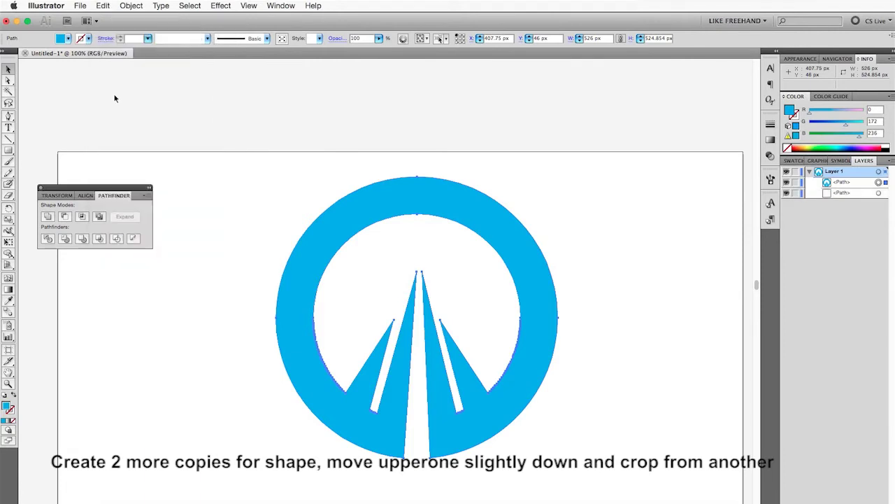
pyautogui.hscroll(-2, 116, 98)
# Paste another copy in place, nudge it down, and subtract it with Minus Front
pyautogui.click(103, 6)
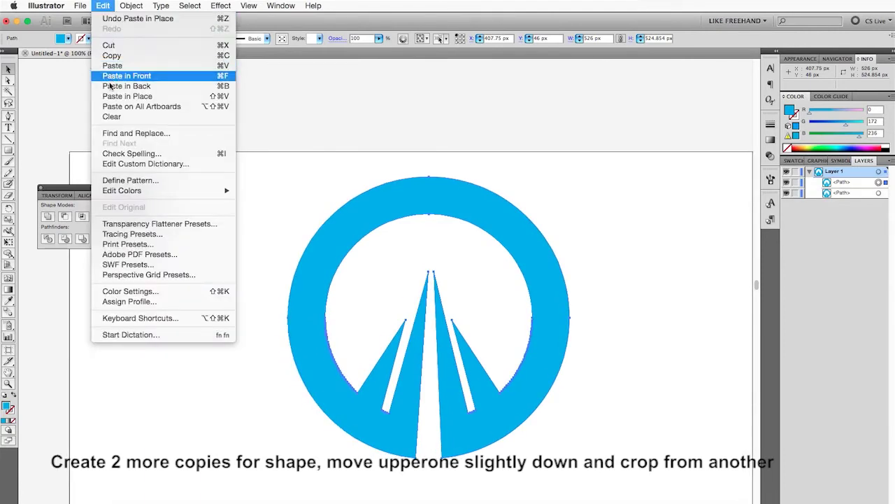
pyautogui.click(110, 97)
pyautogui.press('Down')
pyautogui.press('Down')
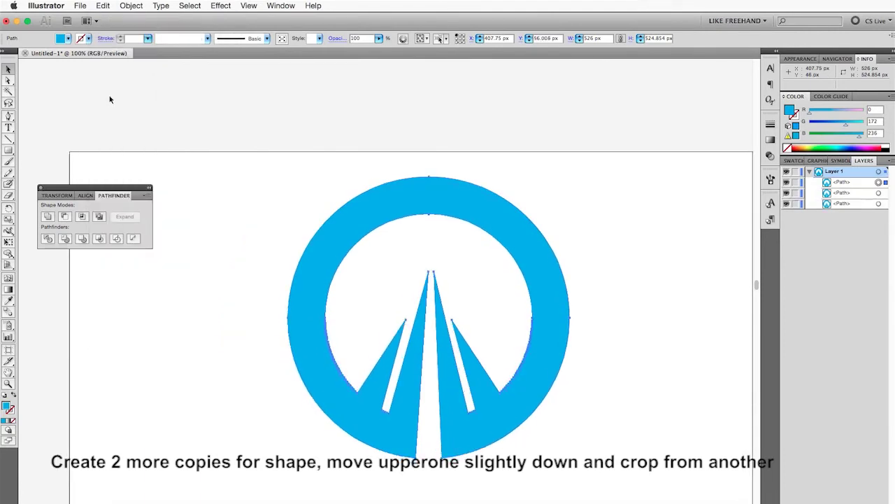
pyautogui.press('Down')
pyautogui.hscroll(-3, 110, 98)
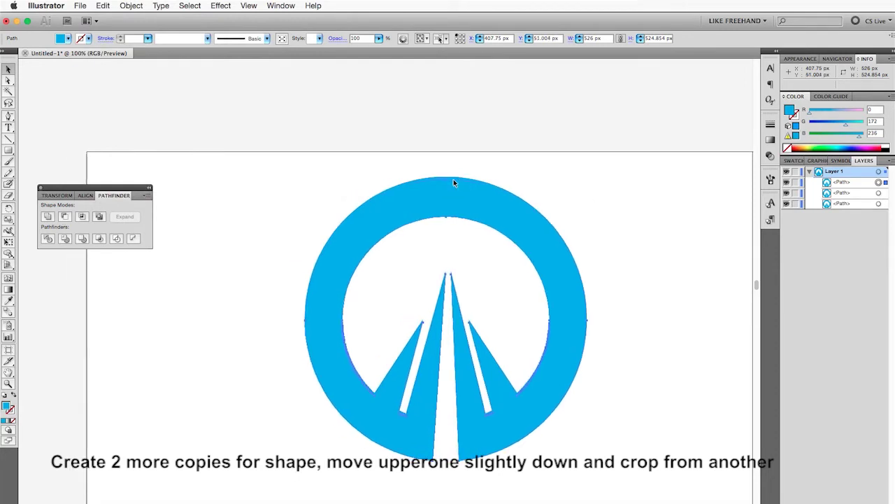
pyautogui.keyDown('shift'); pyautogui.click(454, 181); pyautogui.keyUp('shift')
pyautogui.click(65, 216)
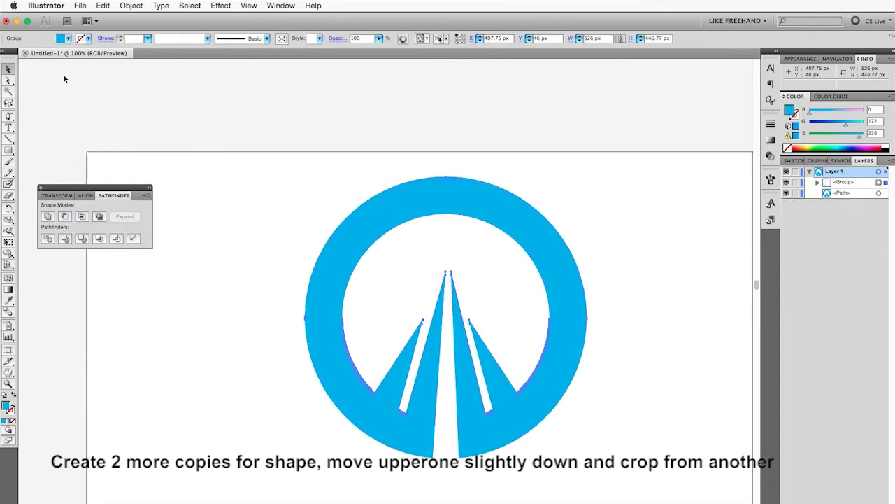
# Fill the leftover highlight sliver magenta and paste another emblem copy in place
pyautogui.click(67, 38)
pyautogui.click(71, 54)
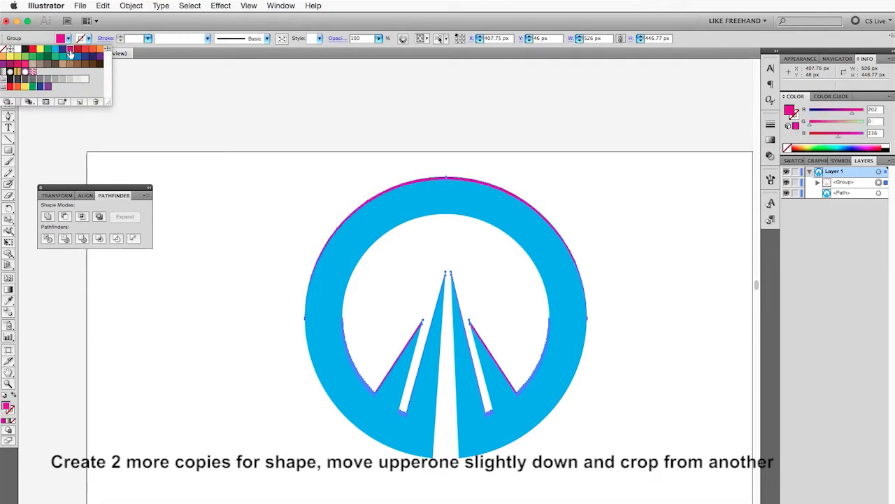
pyautogui.click(244, 314)
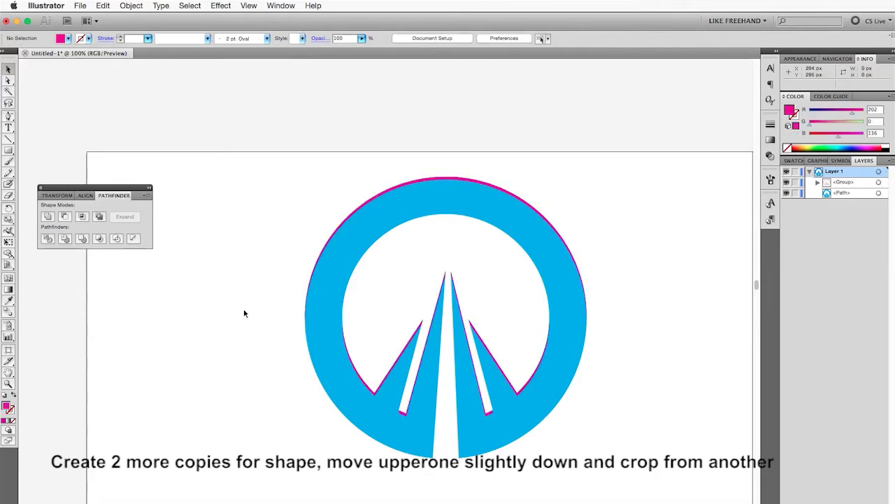
pyautogui.click(103, 6)
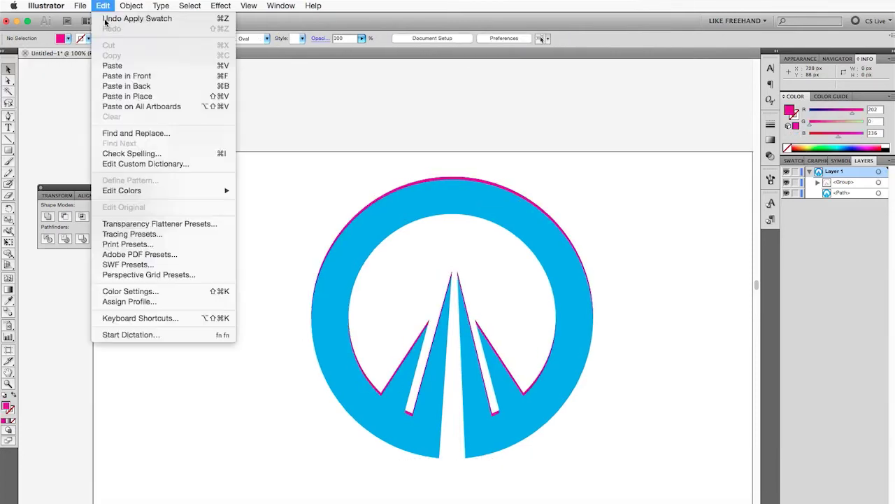
pyautogui.click(127, 96)
pyautogui.click(103, 5)
# Subtract one emblem copy from another to make a dark grey lower highlight sliver
pyautogui.click(129, 96)
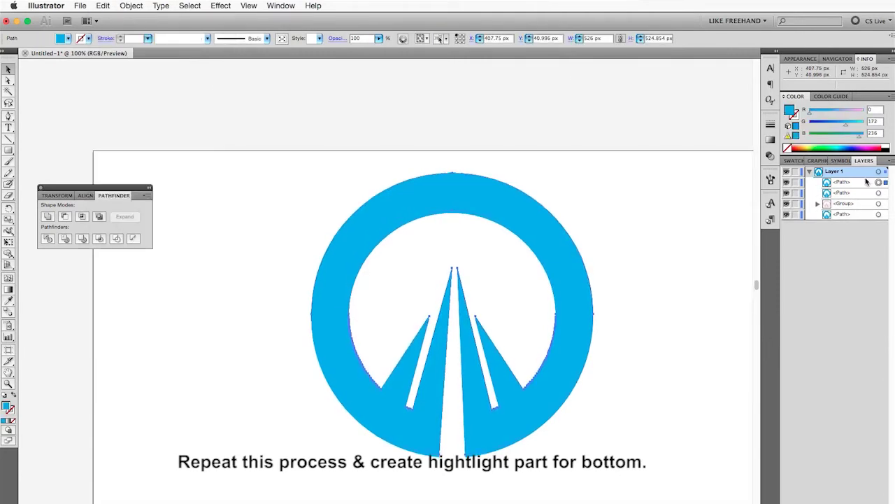
pyautogui.keyDown('shift'); pyautogui.click(885, 193); pyautogui.keyUp('shift')
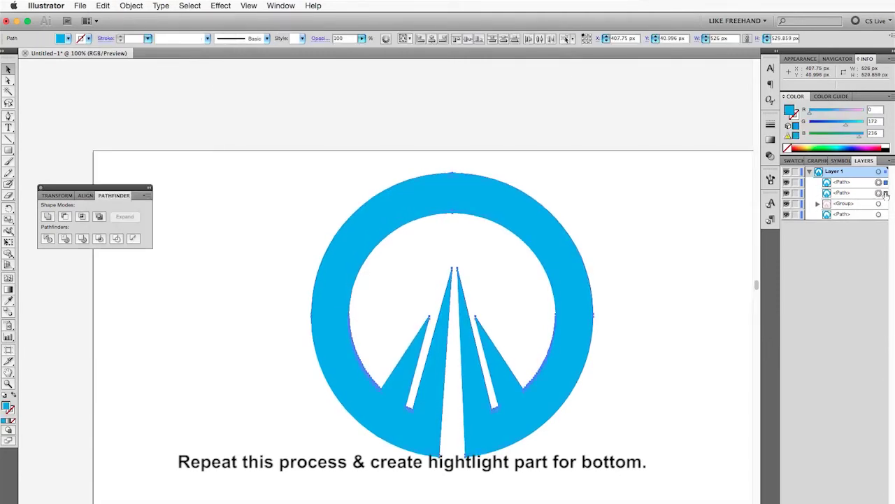
pyautogui.click(69, 217)
pyautogui.click(69, 41)
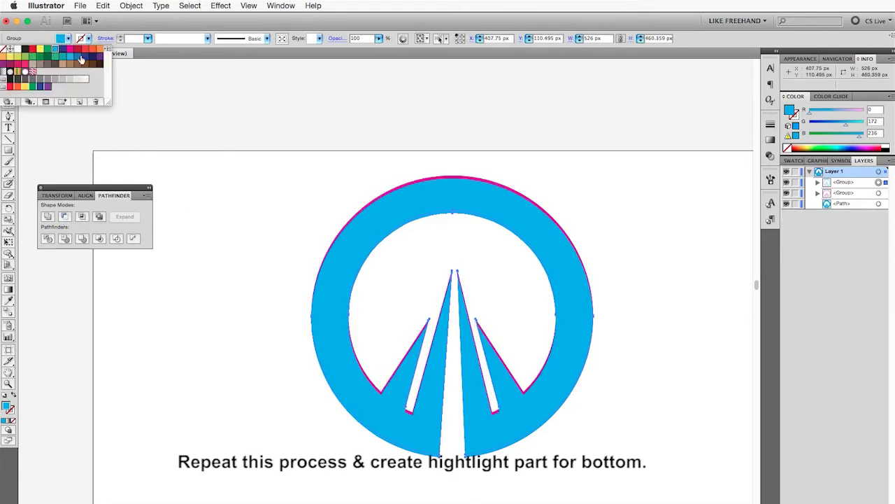
pyautogui.click(50, 79)
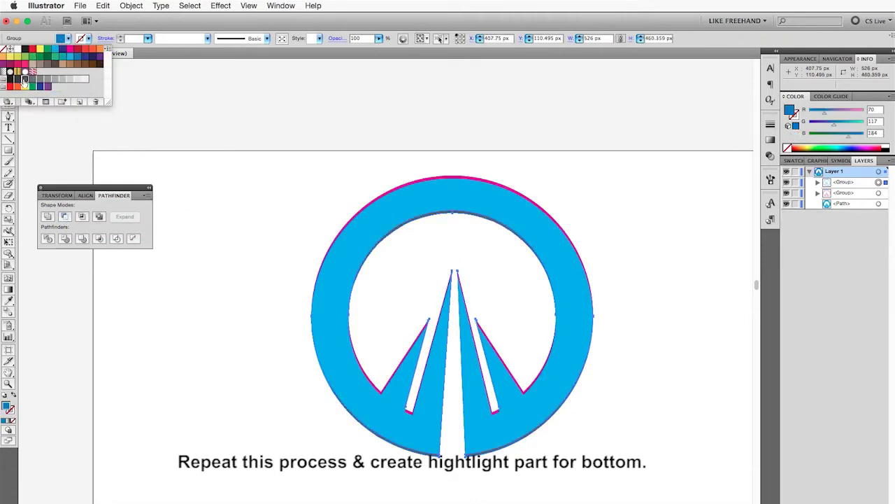
pyautogui.click(24, 80)
pyautogui.click(300, 400)
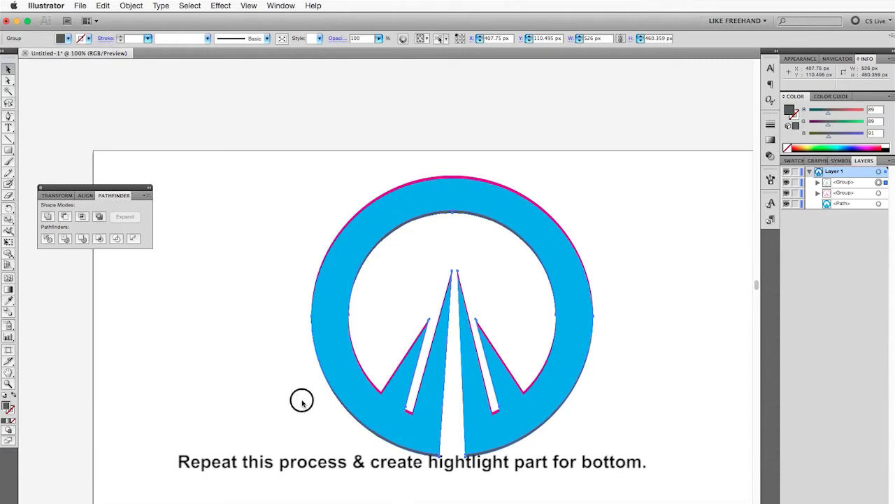
pyautogui.click(886, 206)
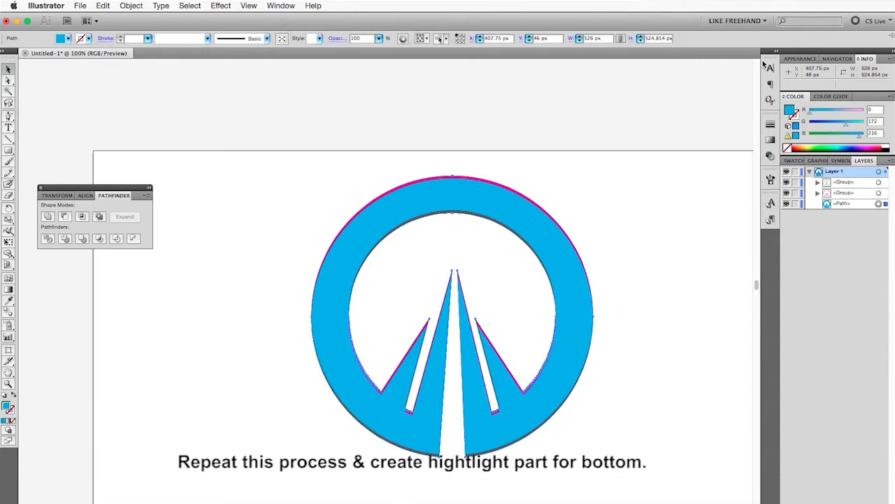
# Apply a linear gradient at a -45° angle to the ring
pyautogui.click(770, 139)
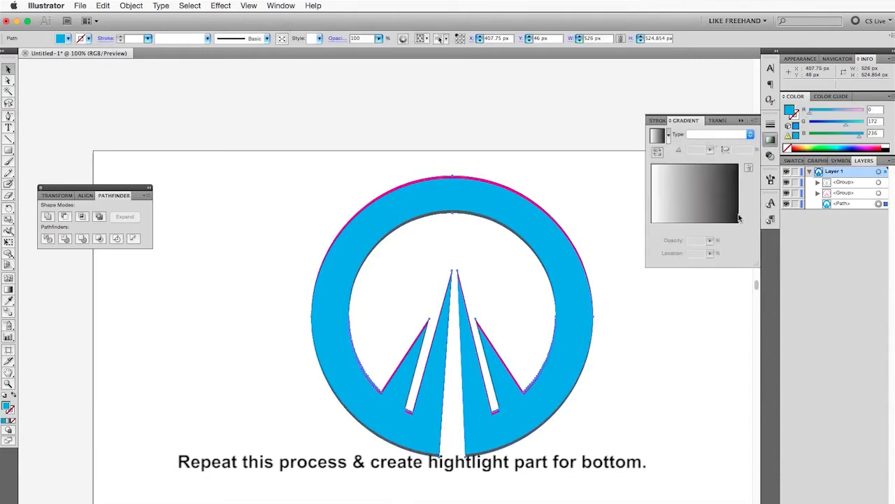
pyautogui.click(734, 133)
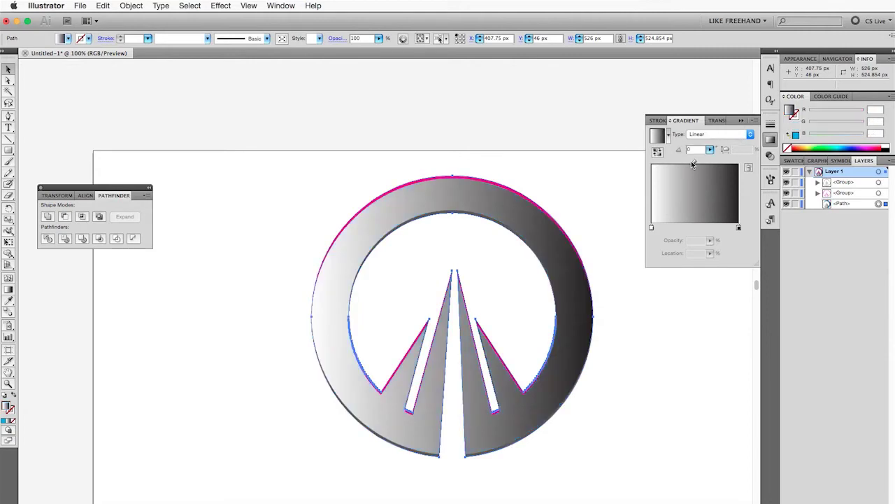
pyautogui.click(686, 153)
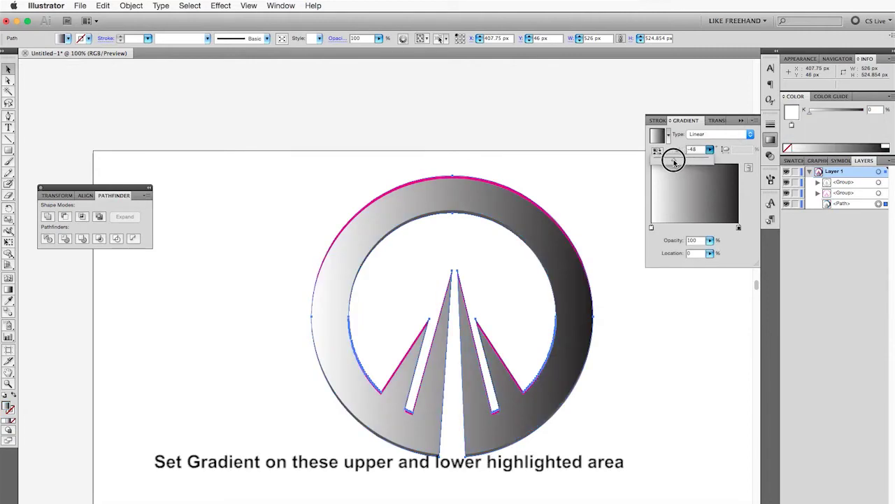
pyautogui.moveTo(674, 161); pyautogui.dragTo(675, 163)
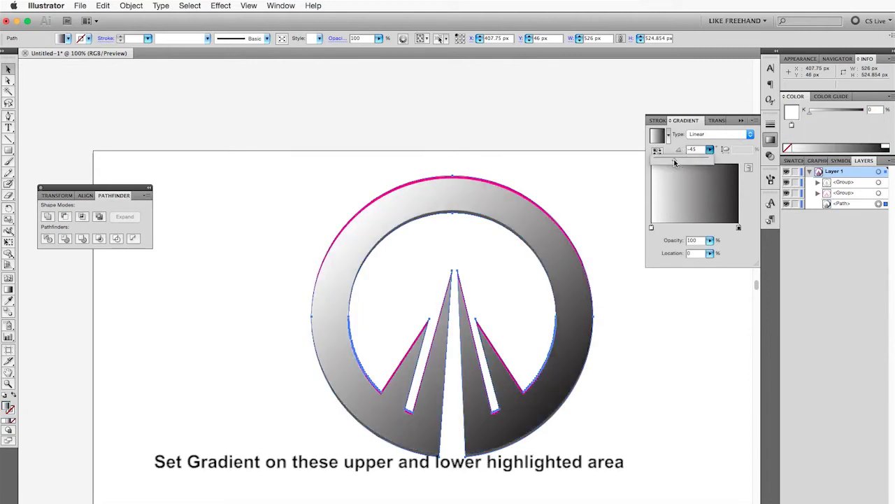
# Set the gradient stops to bright cyan and dark navy, moving both inward
pyautogui.click(652, 228)
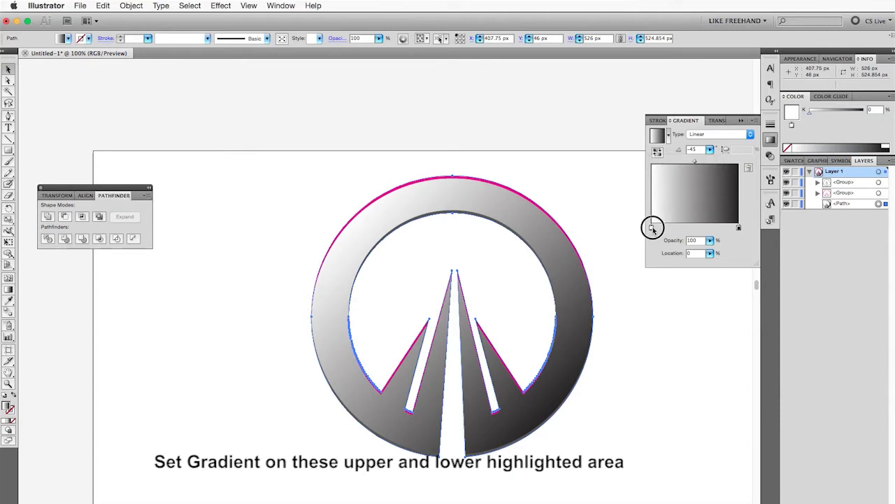
pyautogui.doubleClick(652, 228)
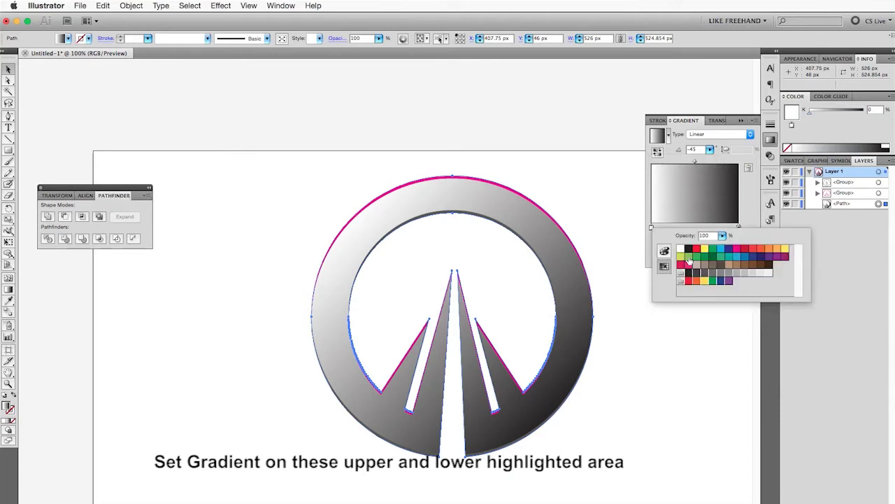
pyautogui.click(738, 258)
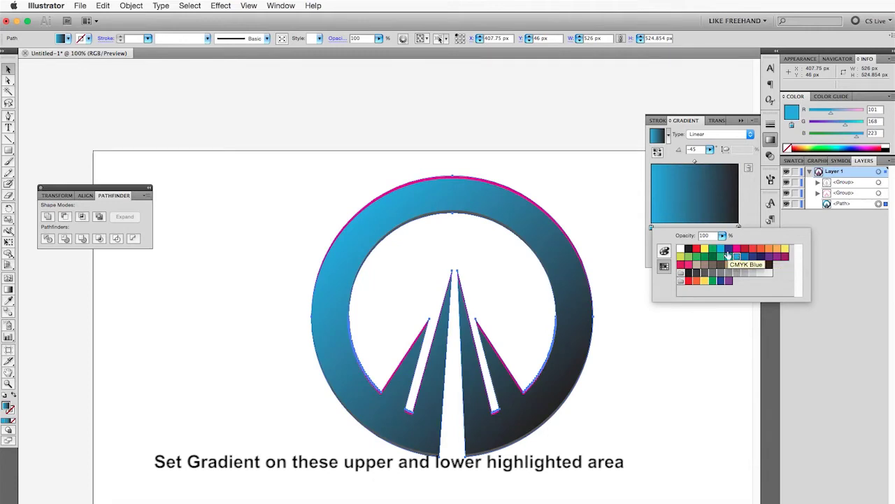
pyautogui.click(721, 250)
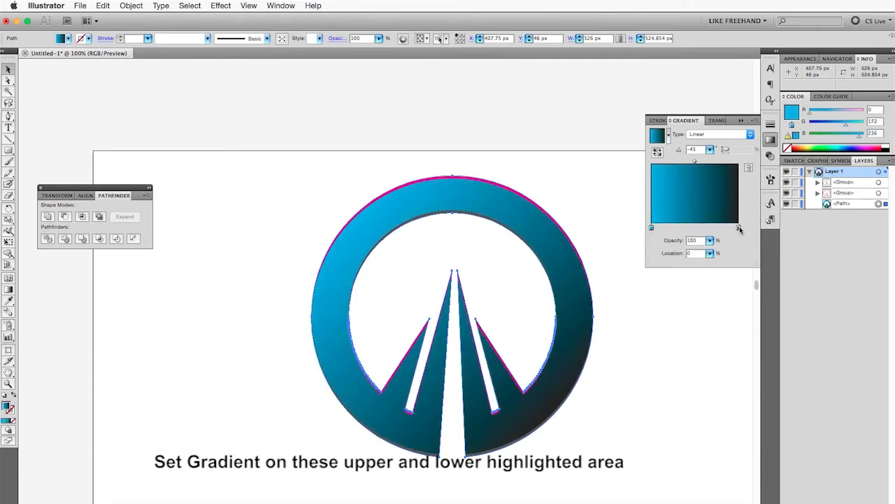
pyautogui.doubleClick(738, 228)
pyautogui.click(847, 256)
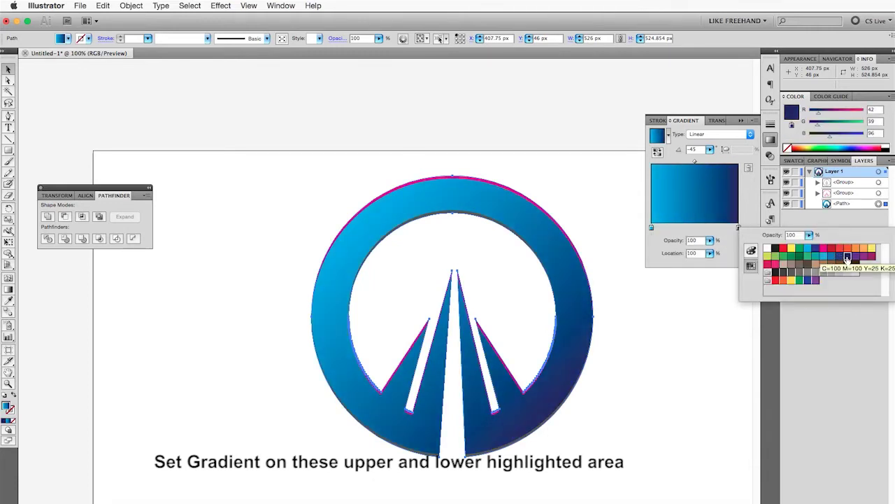
pyautogui.click(643, 240)
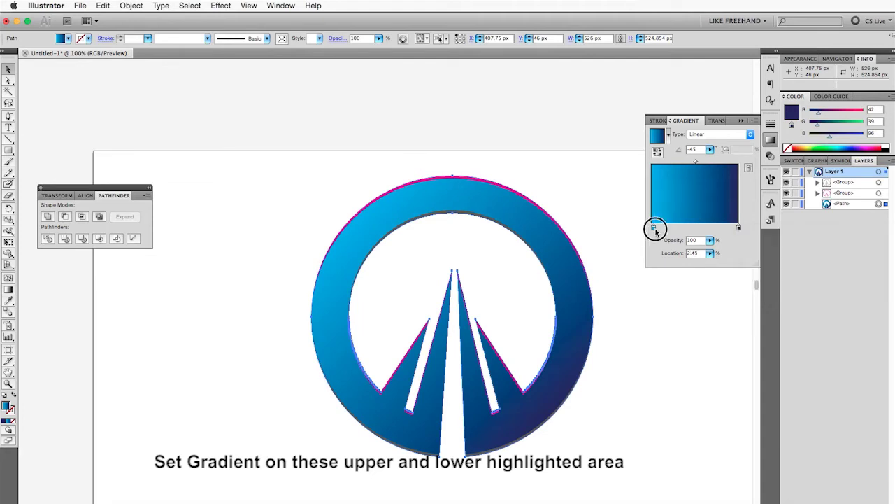
pyautogui.moveTo(655, 230); pyautogui.dragTo(659, 228)
pyautogui.moveTo(738, 228); pyautogui.dragTo(732, 229)
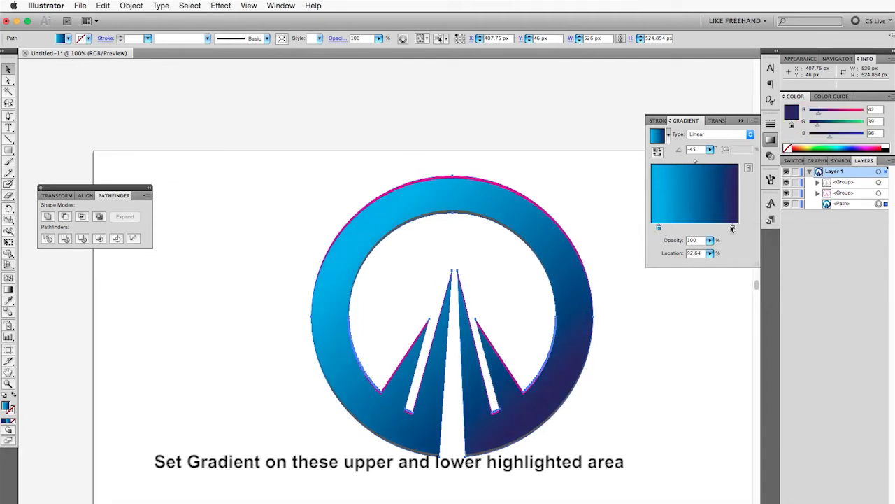
# Give the upper highlight strips a linear White-to-cyan gradient
pyautogui.click(879, 192)
pyautogui.click(734, 134)
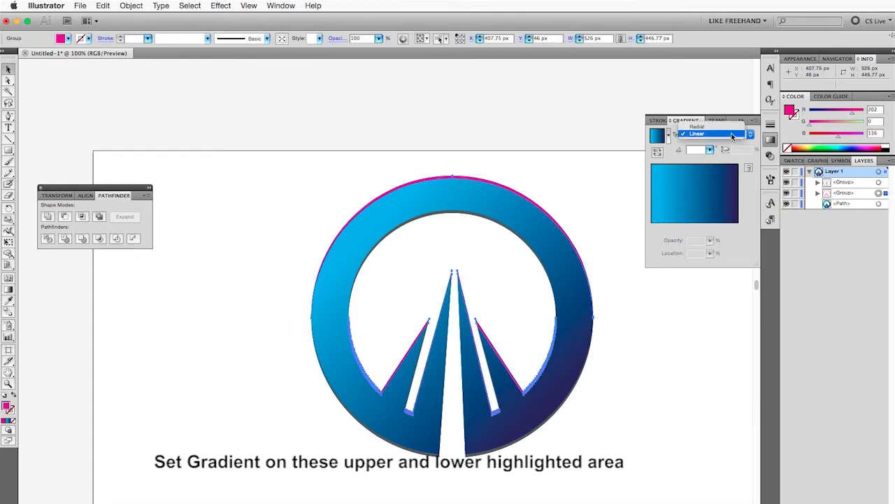
pyautogui.click(658, 228)
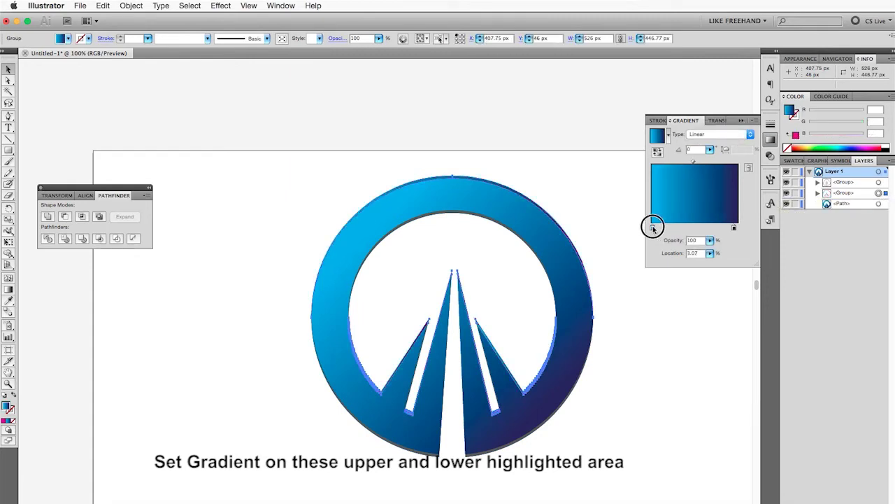
pyautogui.doubleClick(658, 228)
pyautogui.click(680, 247)
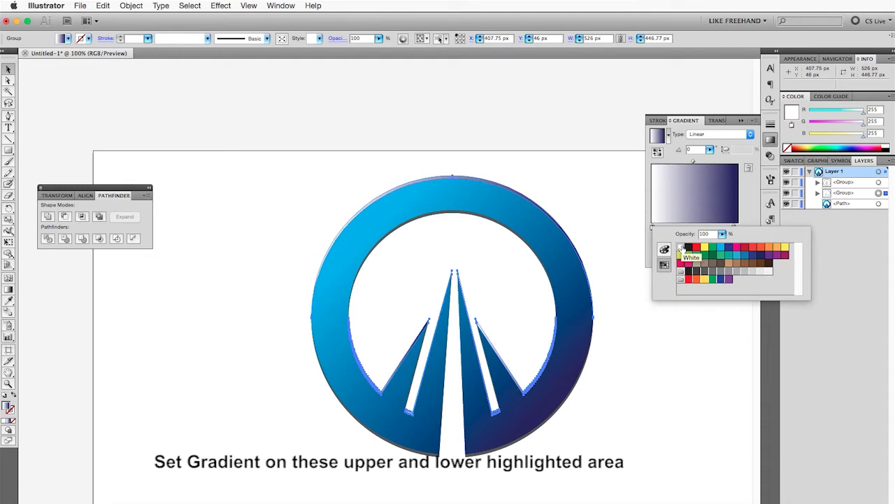
pyautogui.doubleClick(733, 228)
pyautogui.click(803, 252)
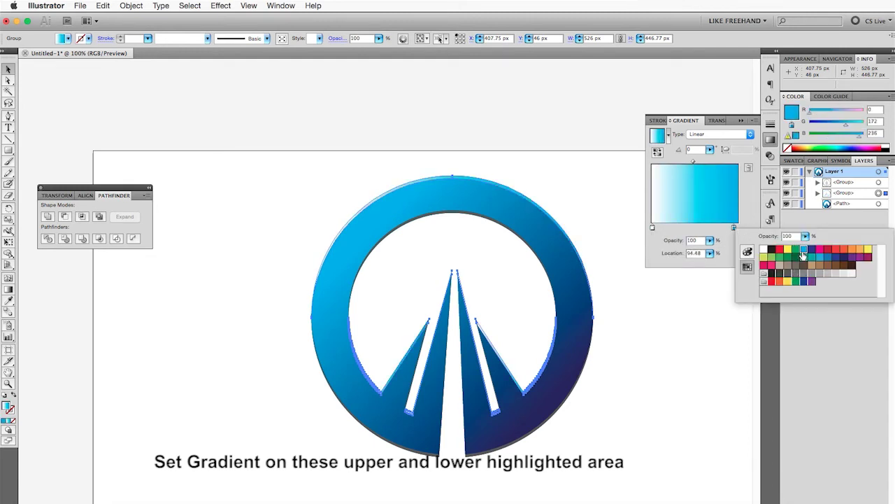
pyautogui.click(653, 301)
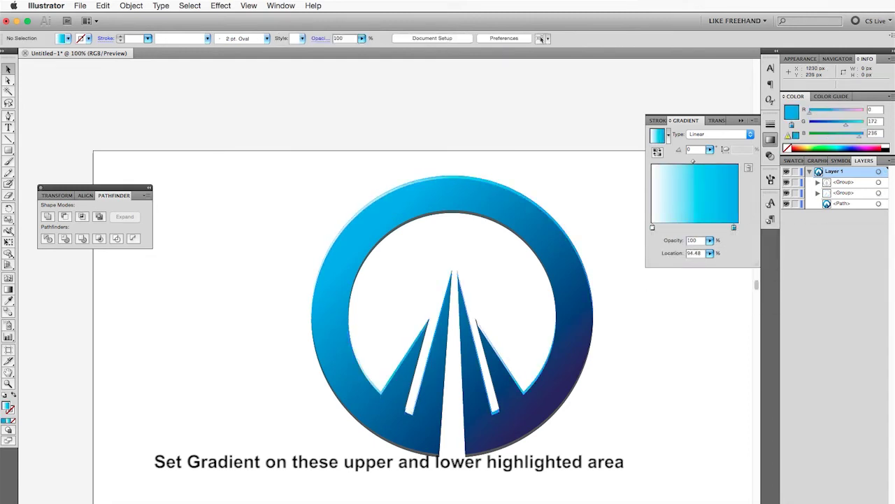
# Give the lower highlight strips a linear gradient from CMYK Cyan to near-black
pyautogui.click(879, 193)
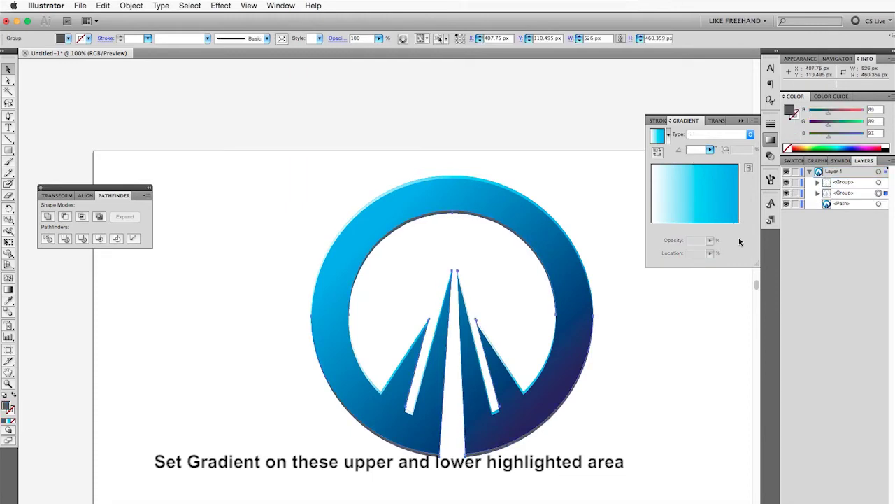
pyautogui.click(724, 135)
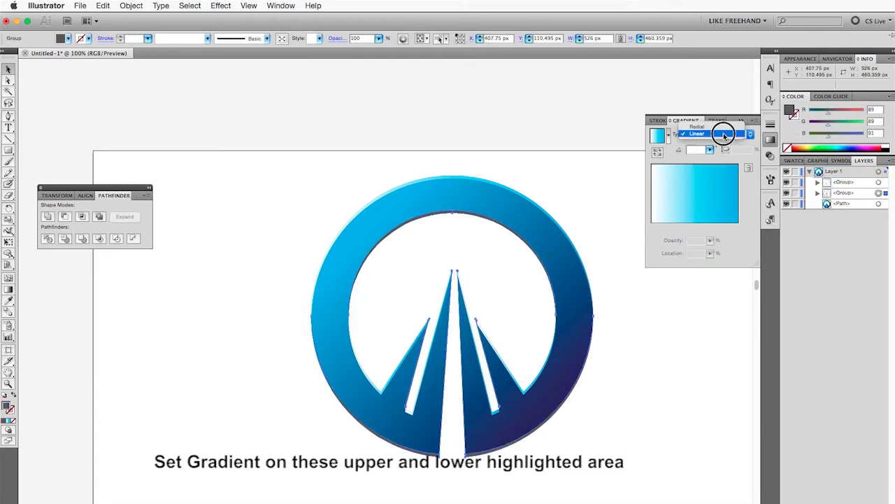
pyautogui.click(723, 133)
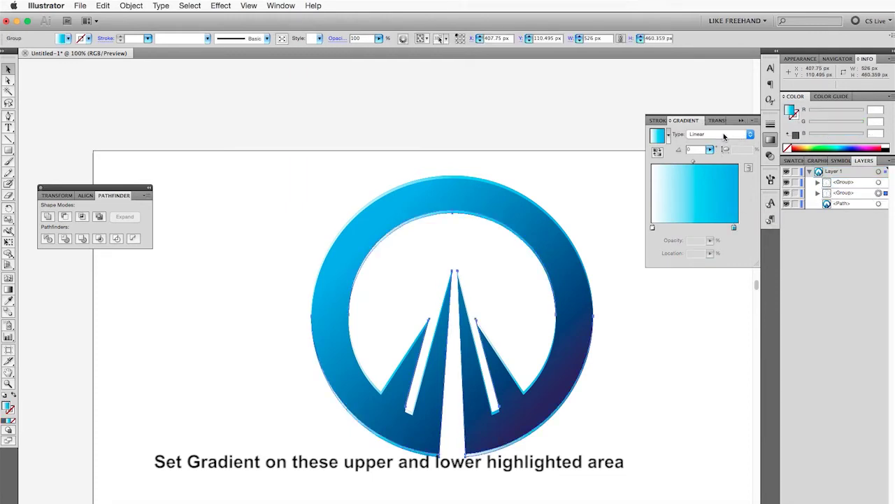
pyautogui.click(733, 228)
pyautogui.doubleClick(733, 228)
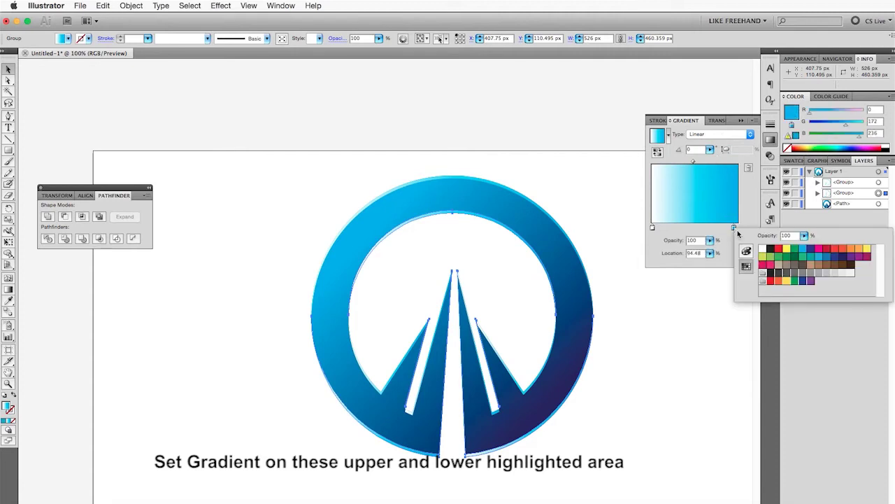
pyautogui.click(839, 259)
pyautogui.click(770, 272)
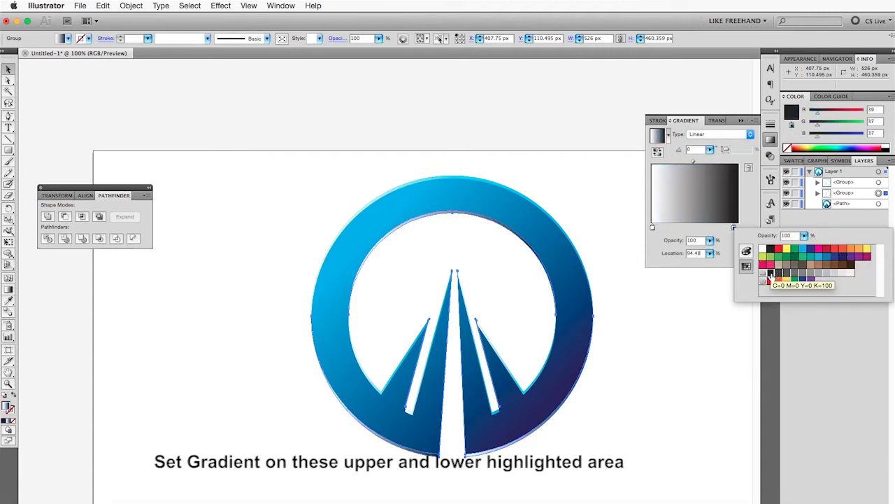
pyautogui.click(693, 260)
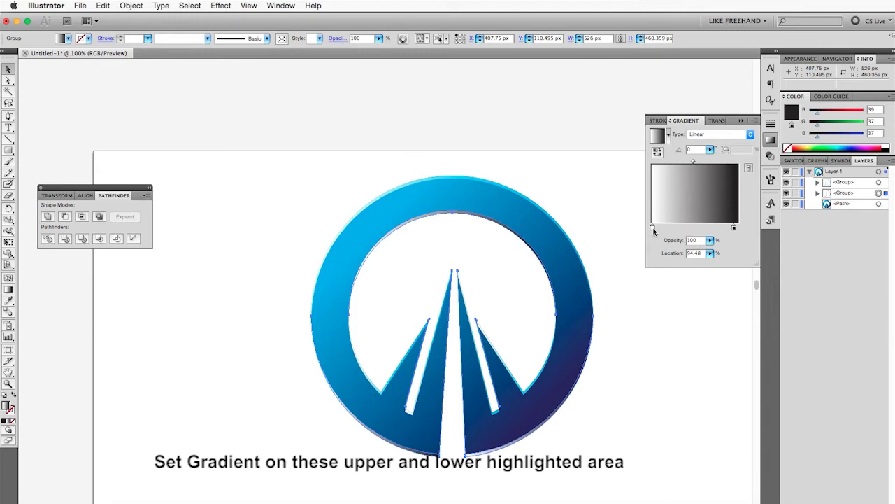
pyautogui.doubleClick(652, 228)
pyautogui.click(721, 249)
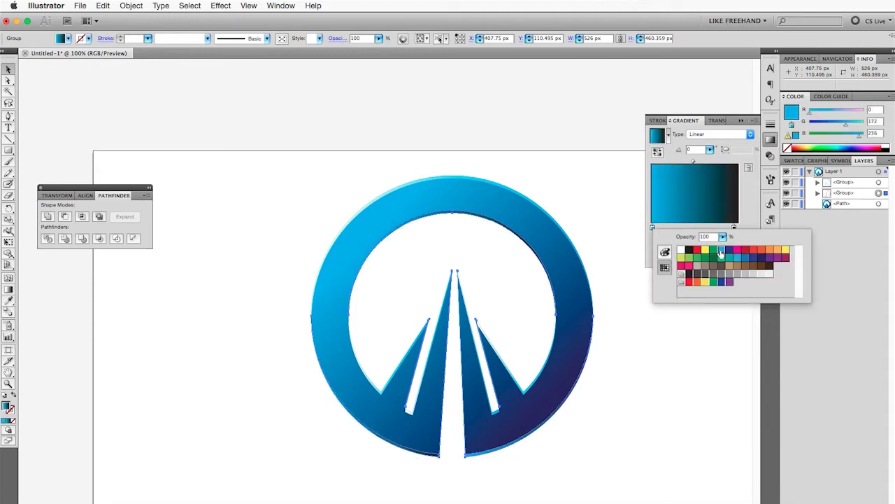
# Draw a triangle highlight at the base of the right spike with the Pen tool
pyautogui.press('Tab')
pyautogui.hotkey('ctrl', '+')
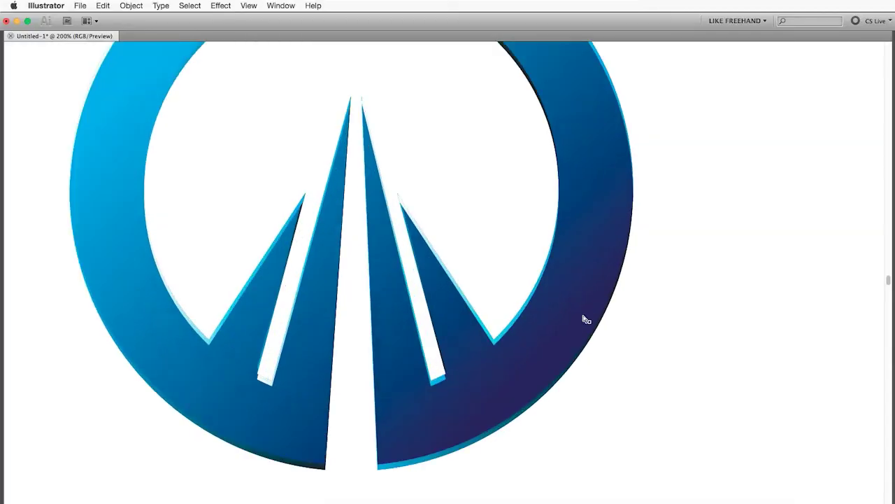
pyautogui.hotkey('ctrl', '+')
pyautogui.moveTo(424, 357); pyautogui.dragTo(485, 222)
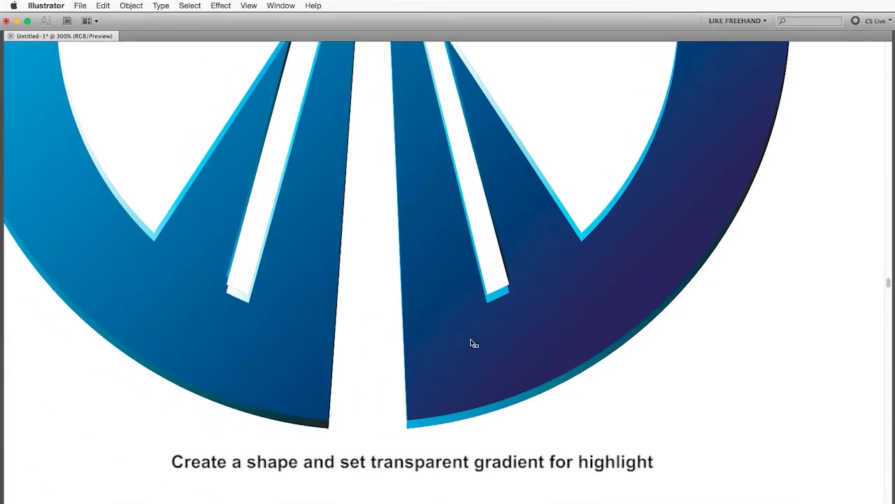
pyautogui.press('Tab')
pyautogui.press('p')
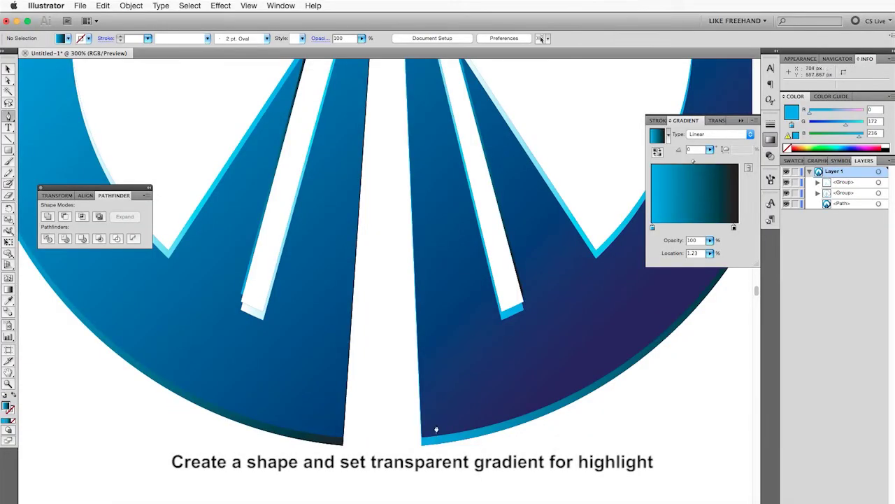
pyautogui.click(428, 428)
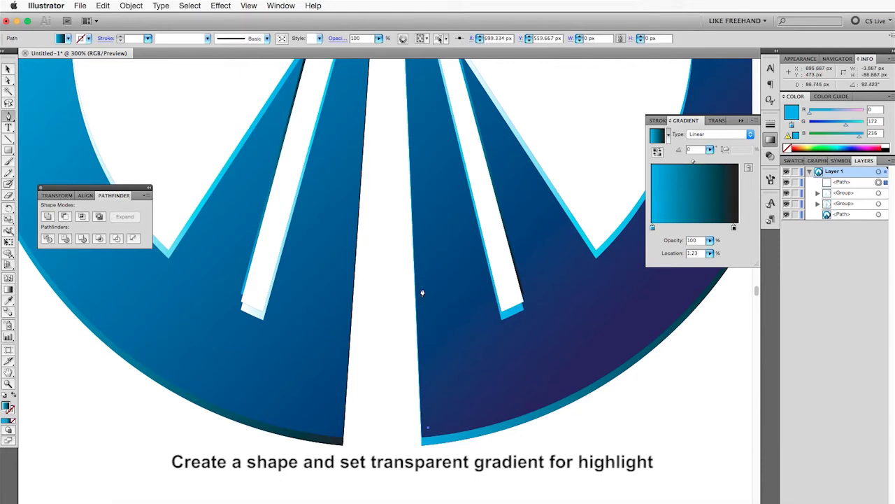
pyautogui.click(422, 288)
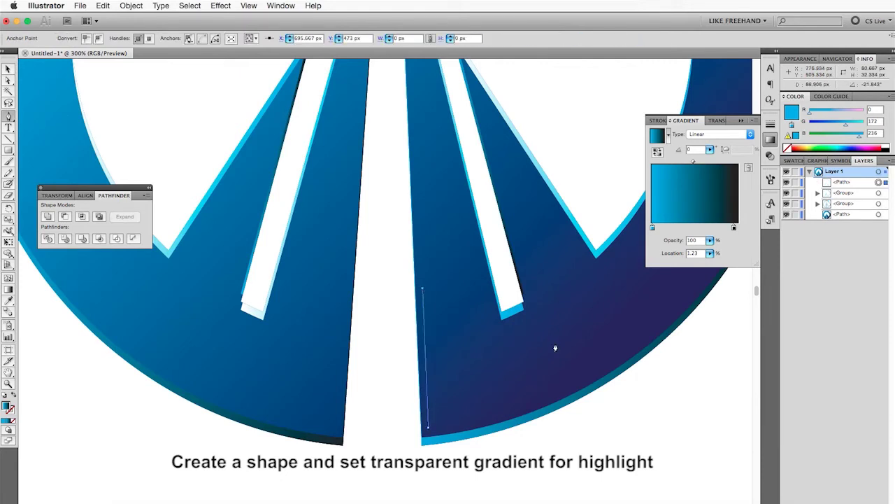
pyautogui.click(555, 391)
pyautogui.moveTo(428, 433); pyautogui.dragTo(354, 444)
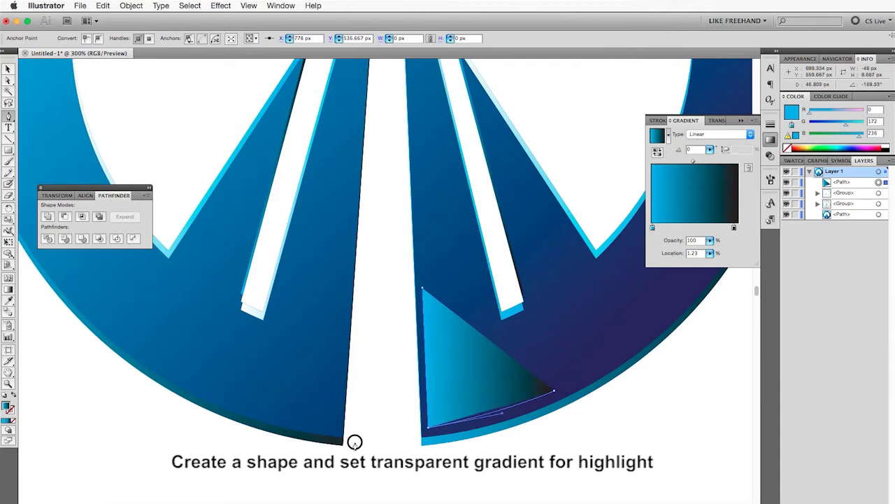
pyautogui.click(7, 68)
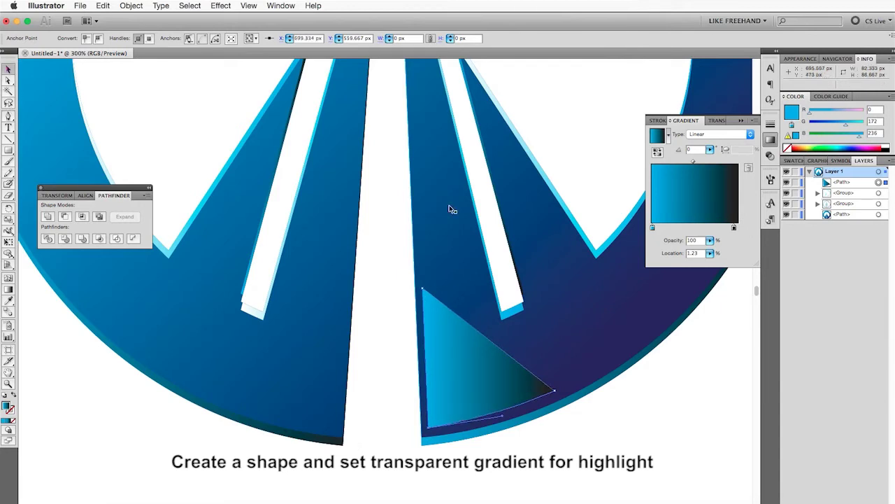
# Give the triangle a white linear gradient at 45°, fading to 0% opacity at 90.18%
pyautogui.click(710, 149)
pyautogui.moveTo(679, 159); pyautogui.dragTo(692, 161)
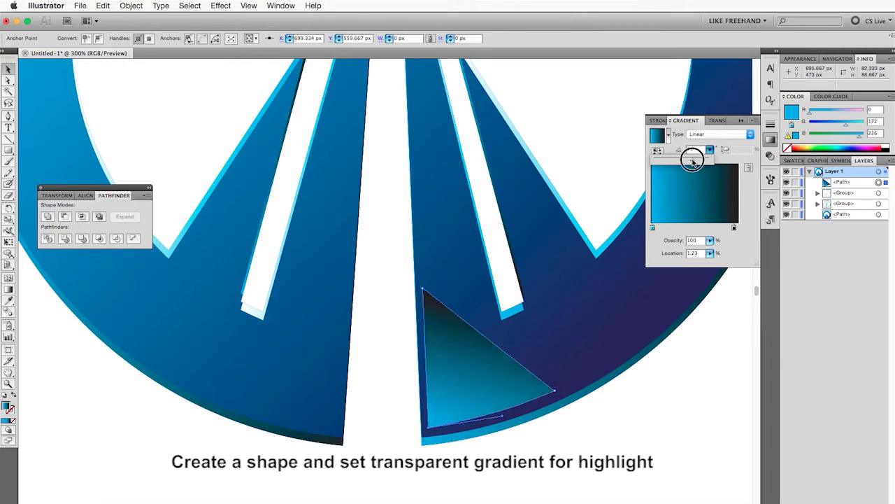
pyautogui.moveTo(692, 161); pyautogui.dragTo(689, 160)
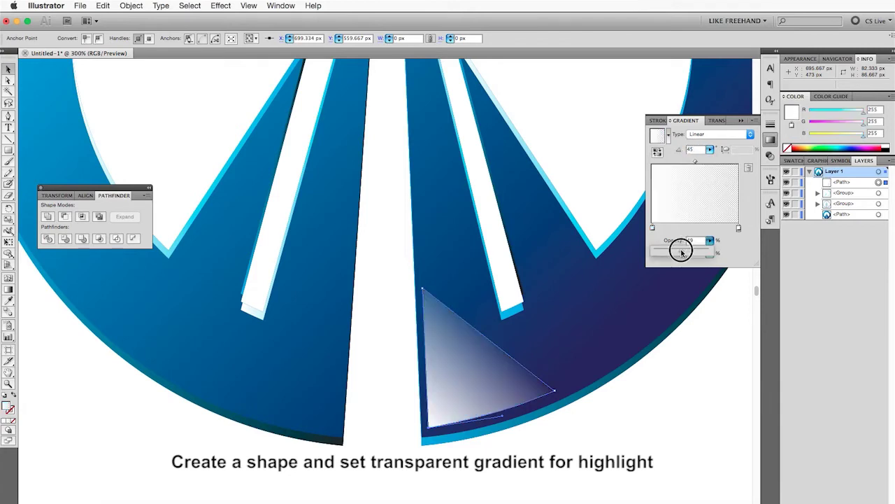
pyautogui.moveTo(686, 248); pyautogui.dragTo(680, 249)
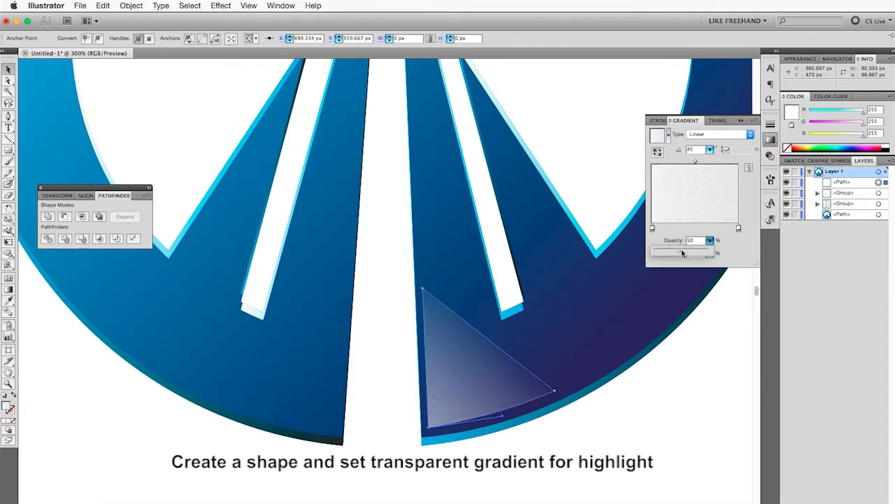
pyautogui.moveTo(738, 229); pyautogui.dragTo(722, 230)
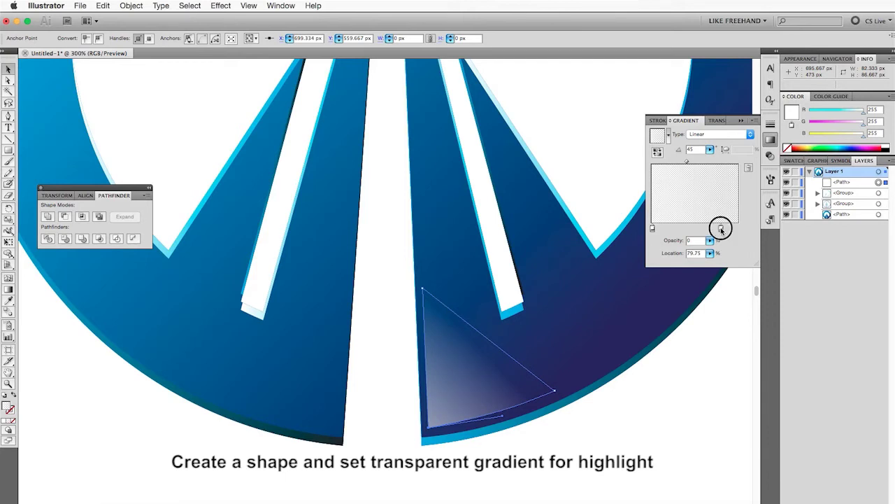
pyautogui.moveTo(687, 161); pyautogui.dragTo(678, 163)
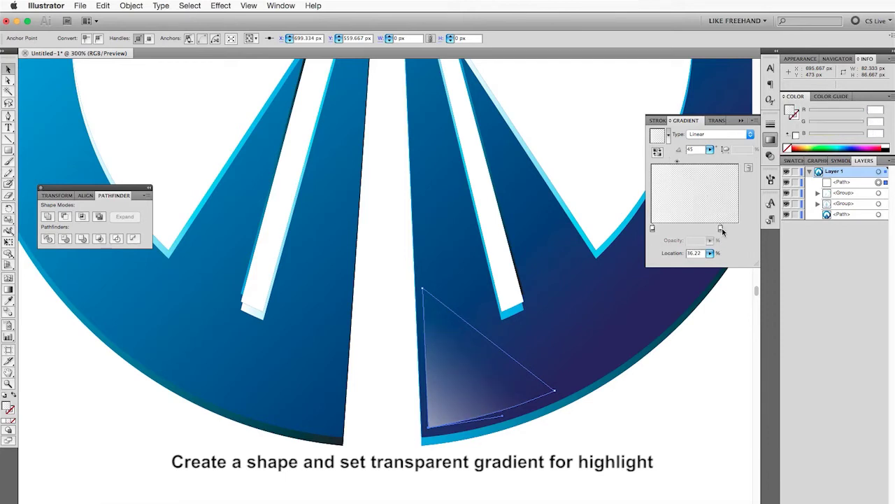
pyautogui.moveTo(721, 229); pyautogui.dragTo(730, 228)
pyautogui.click(683, 399)
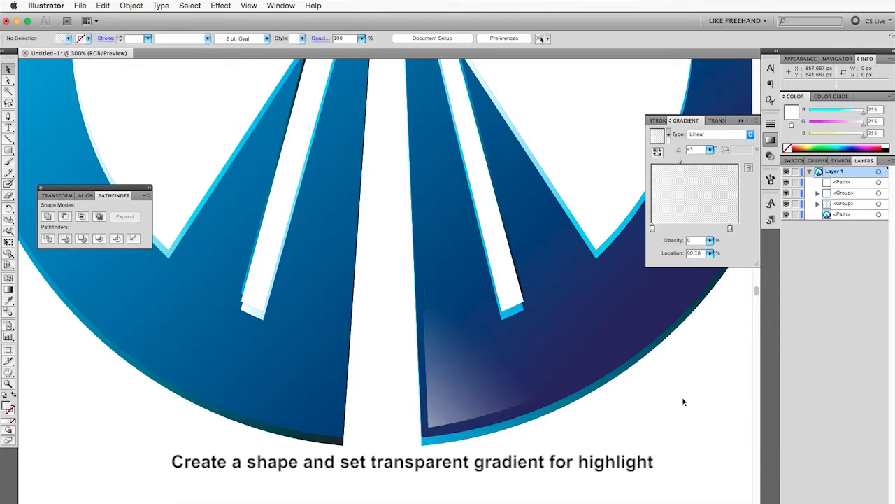
# Scale the highlight triangle up and nudge it slightly upward
pyautogui.hotkey('ctrl', '1')
pyautogui.hotkey('ctrl', '+')
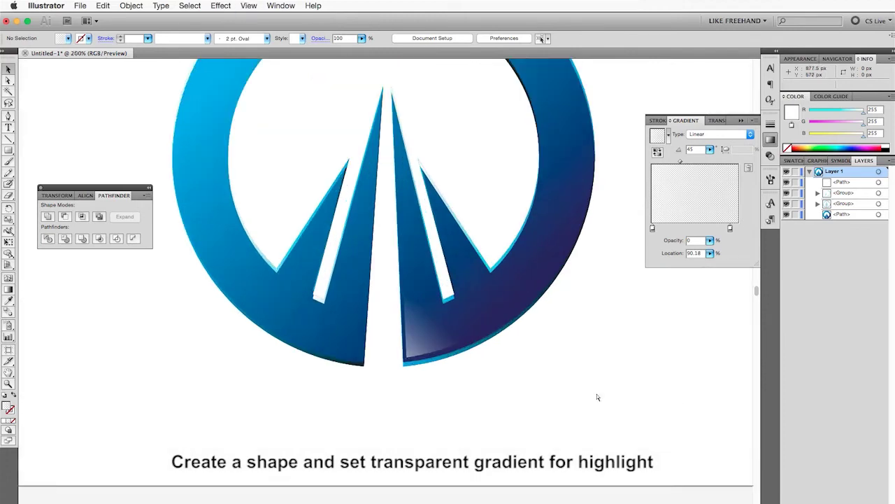
pyautogui.hotkey('ctrl', '+')
pyautogui.hotkey('ctrl', '+')
pyautogui.click(441, 368)
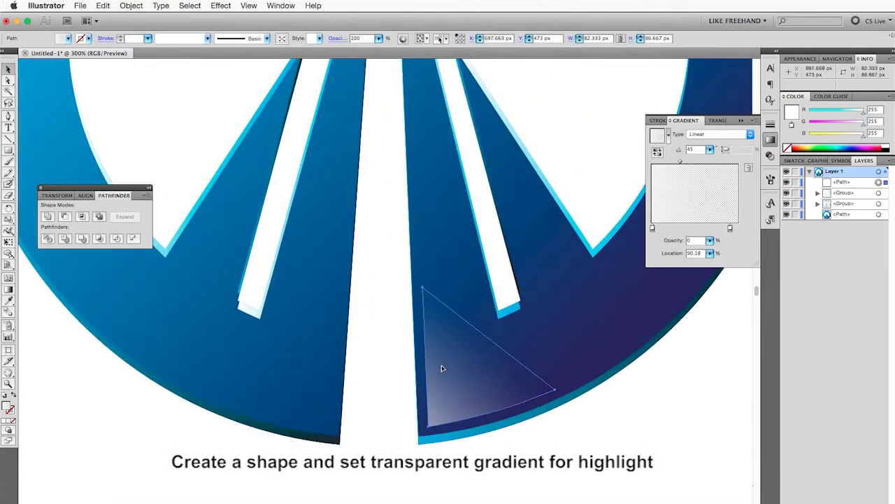
pyautogui.press('e')
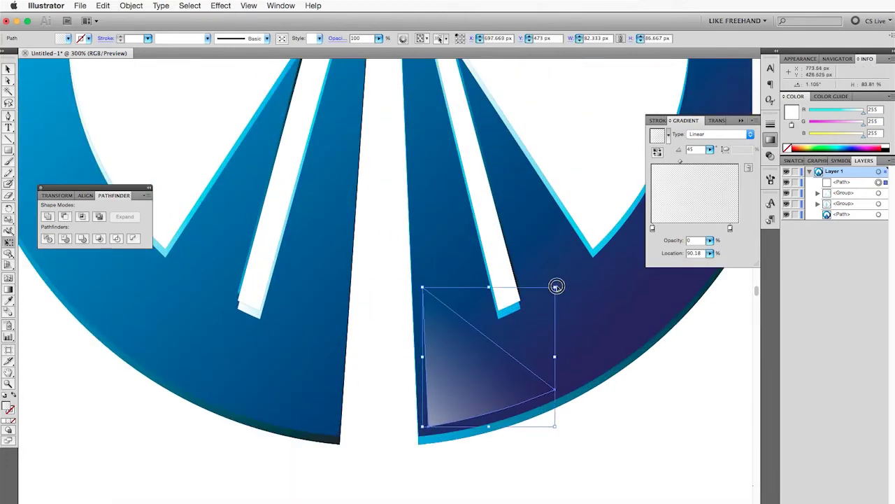
pyautogui.moveTo(555, 285); pyautogui.dragTo(580, 266)
pyautogui.press('Up')
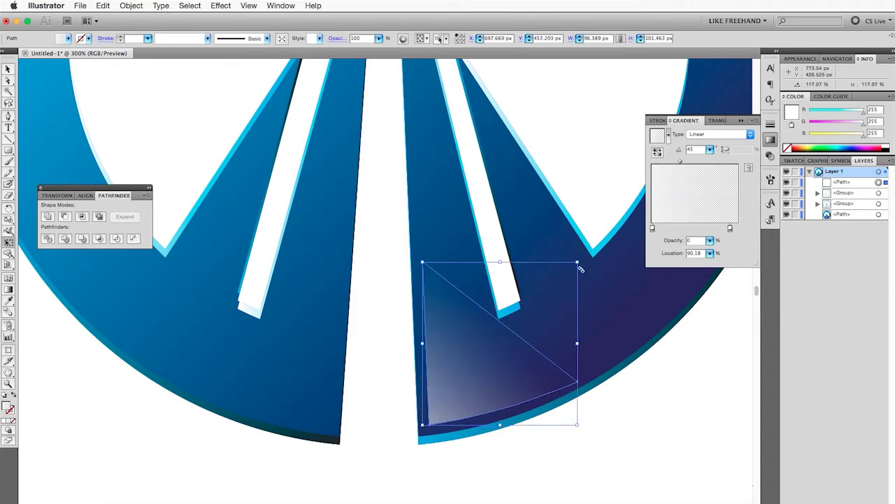
pyautogui.click(645, 429)
pyautogui.hotkey('ctrl', '-')
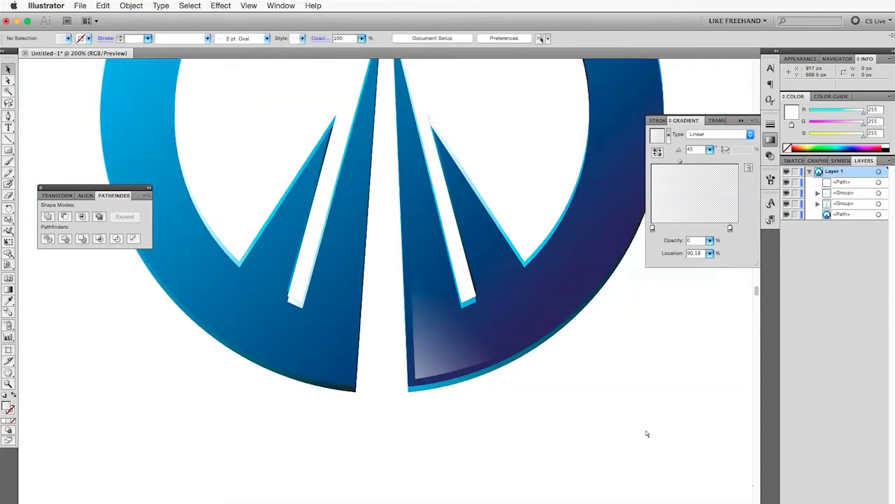
pyautogui.hotkey('ctrl', '-')
pyautogui.hotkey('ctrl', '+')
pyautogui.click(427, 359)
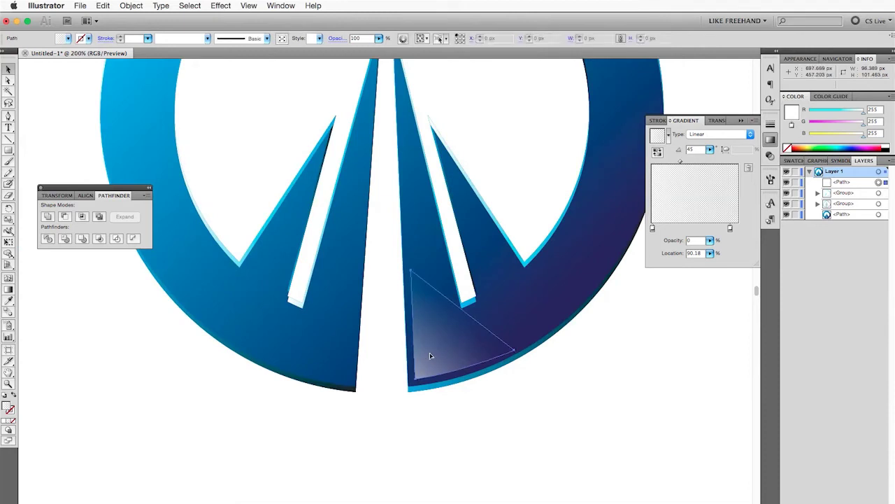
# Paste a copy of the triangle in place and reflect it across the vertical axis
pyautogui.click(103, 6)
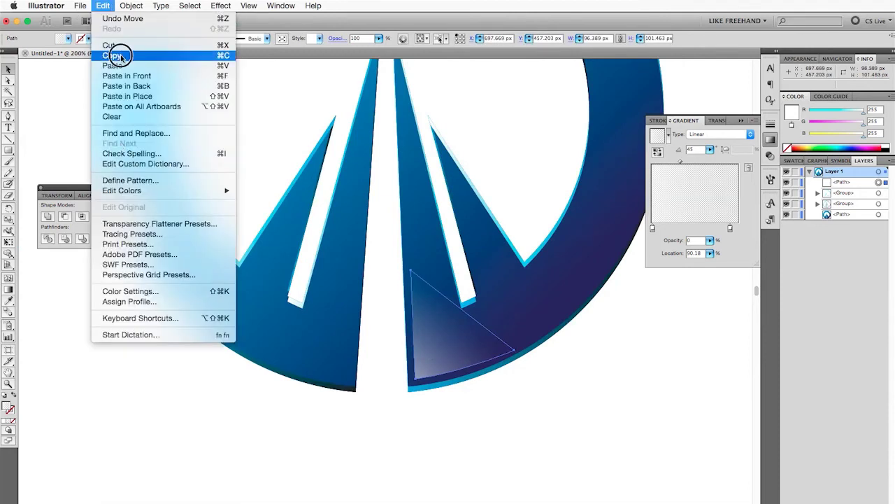
pyautogui.click(120, 97)
pyautogui.rightClick(451, 395)
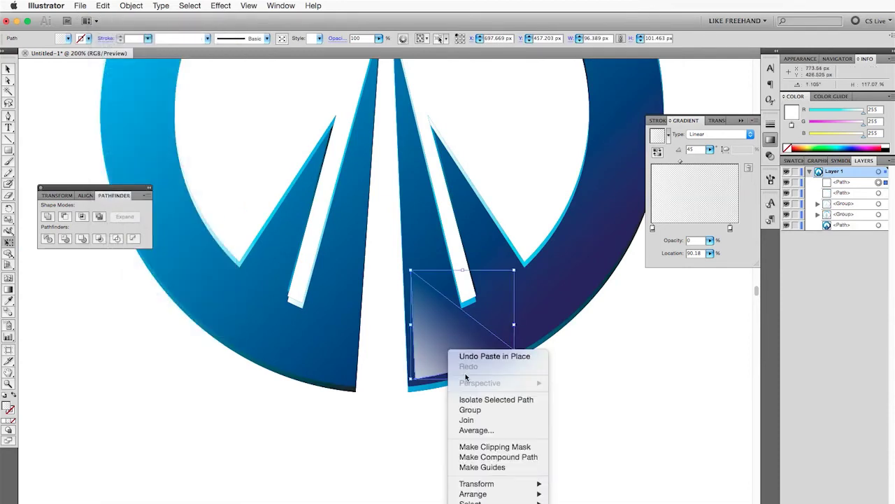
pyautogui.click(574, 461)
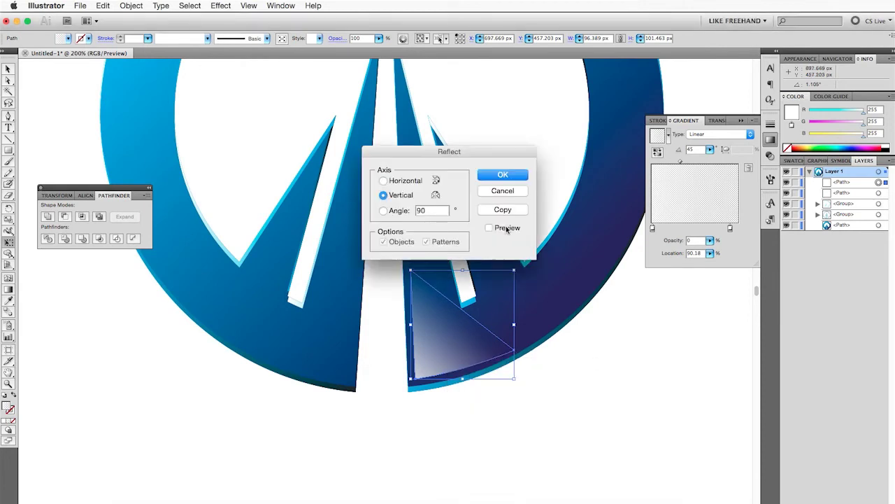
pyautogui.click(510, 176)
# Move the mirrored highlight onto the left blade's base and rotate it to fit
pyautogui.moveTo(496, 349); pyautogui.dragTo(334, 350)
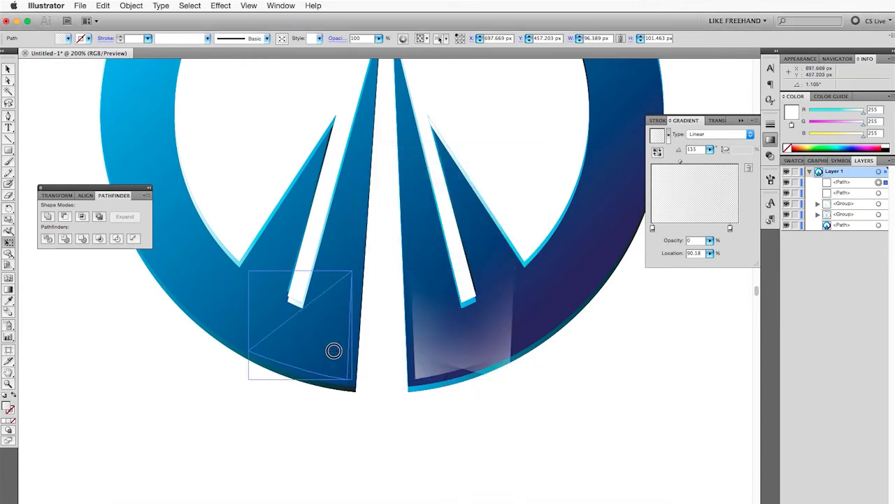
pyautogui.moveTo(358, 268); pyautogui.dragTo(362, 272)
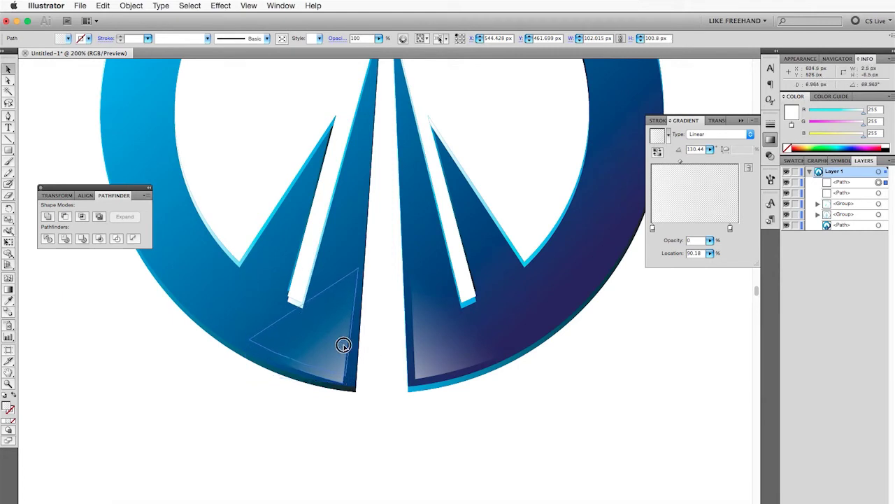
pyautogui.moveTo(344, 343); pyautogui.dragTo(346, 338)
pyautogui.press('super+equal')
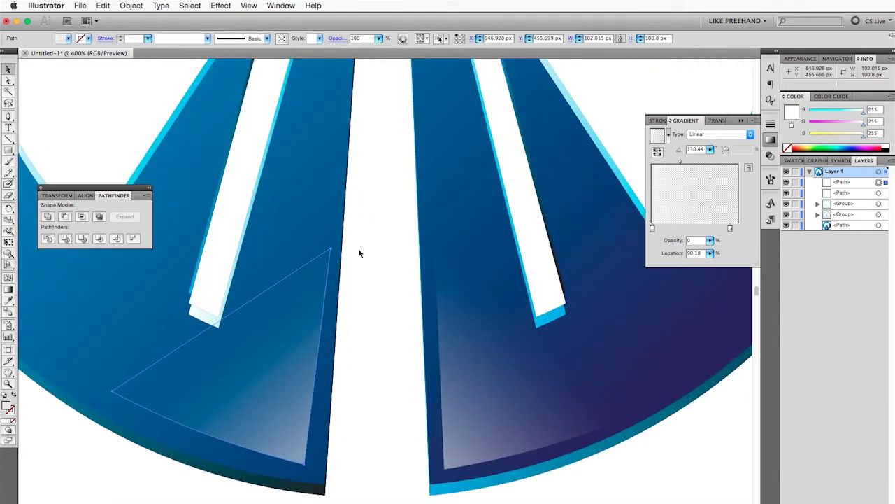
pyautogui.moveTo(359, 249); pyautogui.dragTo(340, 240)
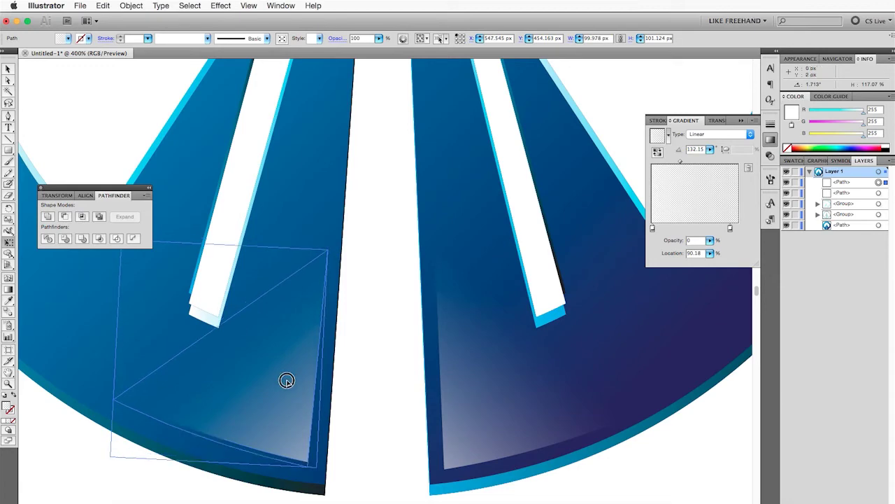
pyautogui.press('v')
pyautogui.click(386, 399)
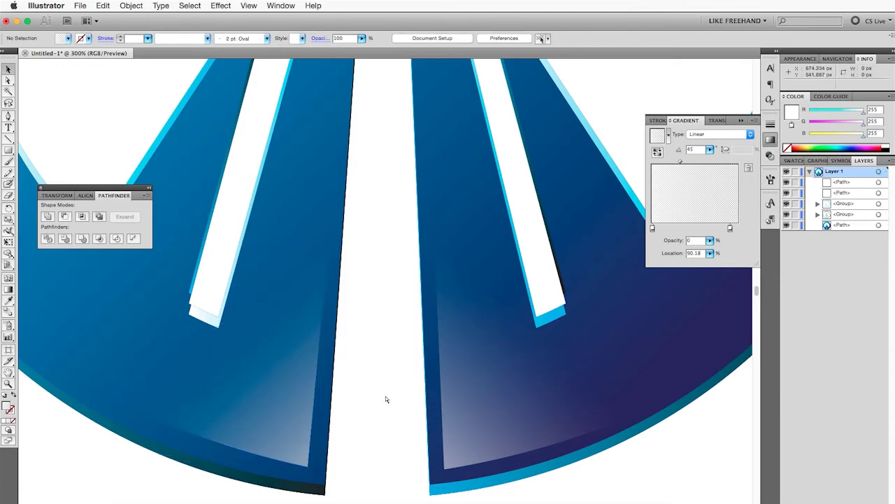
pyautogui.press('super+minus')
pyautogui.press('super+minus')
pyautogui.press('super+minus')
pyautogui.press('super+minus')
pyautogui.press('super+equal')
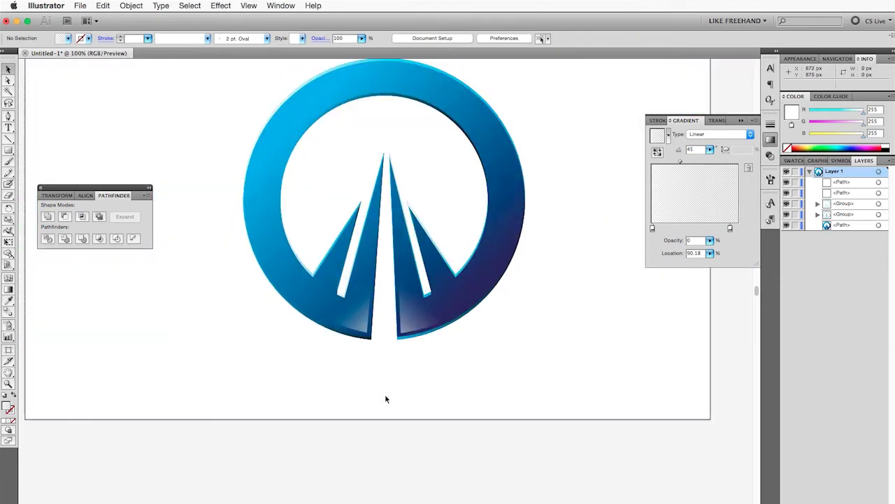
# Draw a large light gradient circle and move it onto the logo
pyautogui.moveTo(452, 185); pyautogui.dragTo(452, 241)
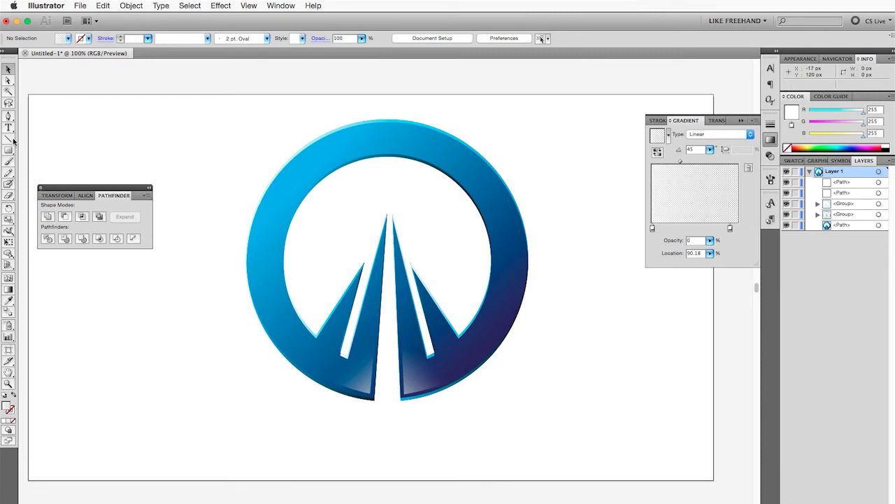
pyautogui.moveTo(12, 152); pyautogui.dragTo(44, 177)
pyautogui.moveTo(207, 165); pyautogui.dragTo(321, 301)
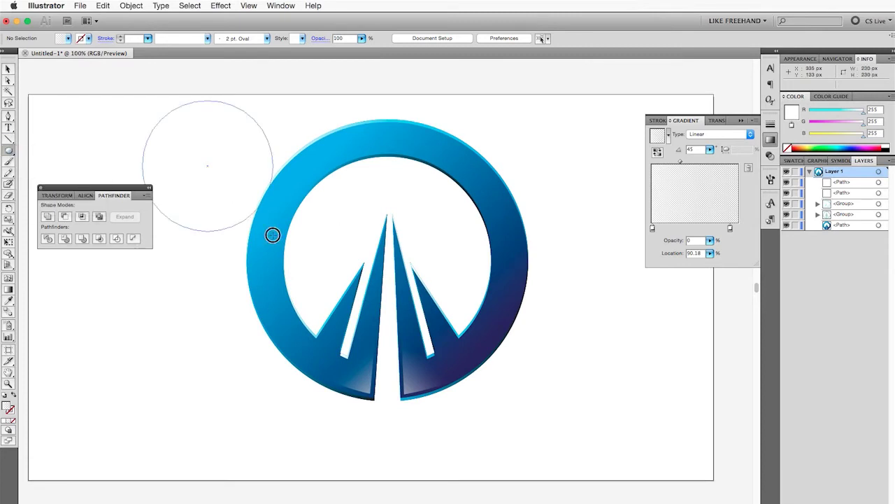
pyautogui.press('v')
pyautogui.moveTo(220, 156); pyautogui.dragTo(401, 249)
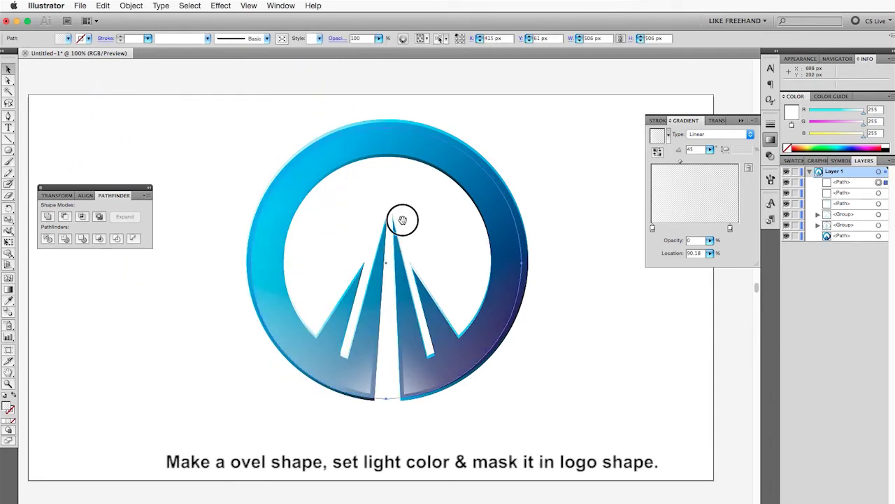
pyautogui.scroll(3, 407, 285)
# Resize the circle to 504 px, stretch it to a 700 px wide oval, and raise it
pyautogui.moveTo(521, 195); pyautogui.dragTo(495, 261)
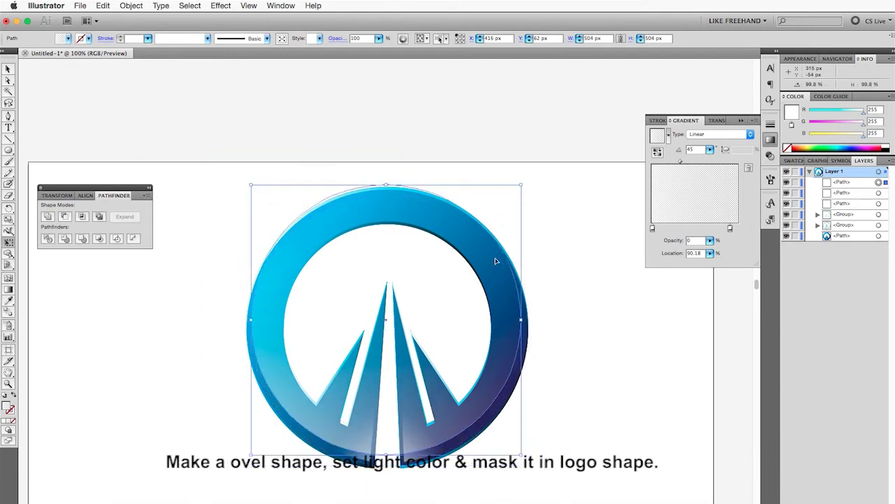
pyautogui.hotkey('shift', 'Up')
pyautogui.hotkey('shift', 'Up')
pyautogui.hotkey('shift', 'Up')
pyautogui.hotkey('shift', 'Up')
pyautogui.hotkey('shift', 'Up')
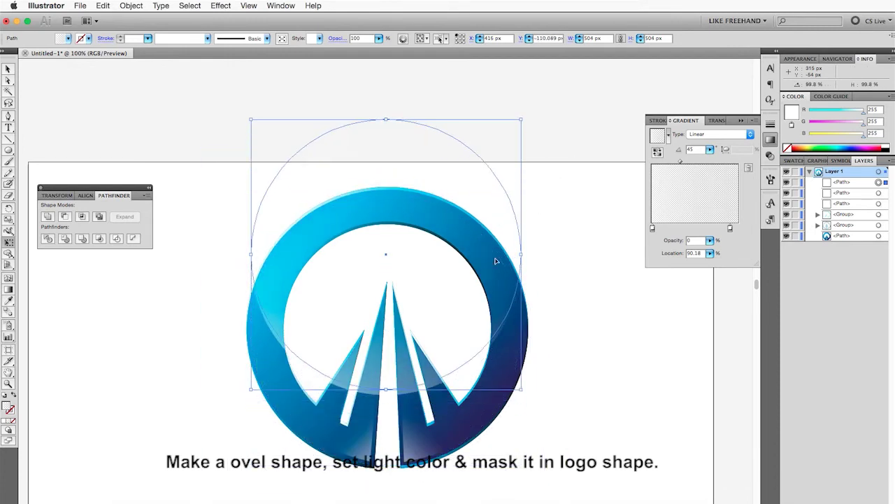
pyautogui.hotkey('shift', 'Up')
pyautogui.hotkey('shift', 'Up')
pyautogui.hotkey('shift', 'Up')
pyautogui.moveTo(521, 238); pyautogui.dragTo(576, 237)
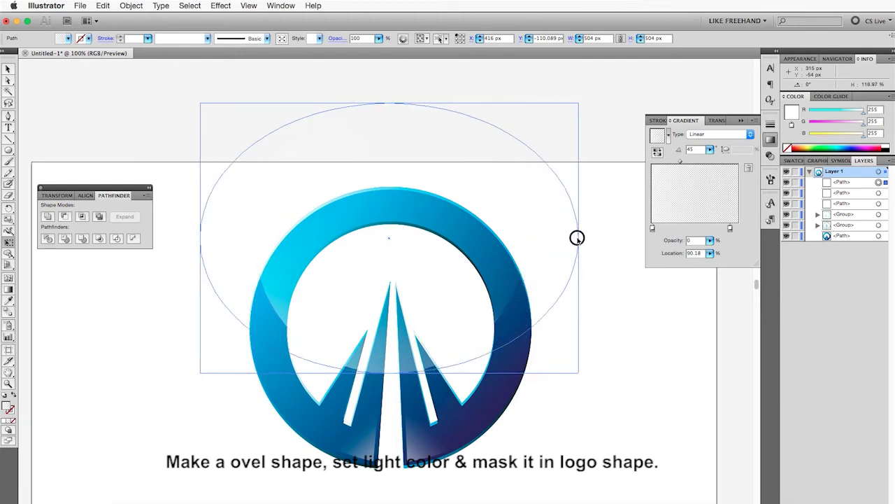
pyautogui.hotkey('shift', 'Up')
pyautogui.hotkey('shift', 'Up')
pyautogui.hotkey('shift', 'Up')
pyautogui.hotkey('shift', 'Up')
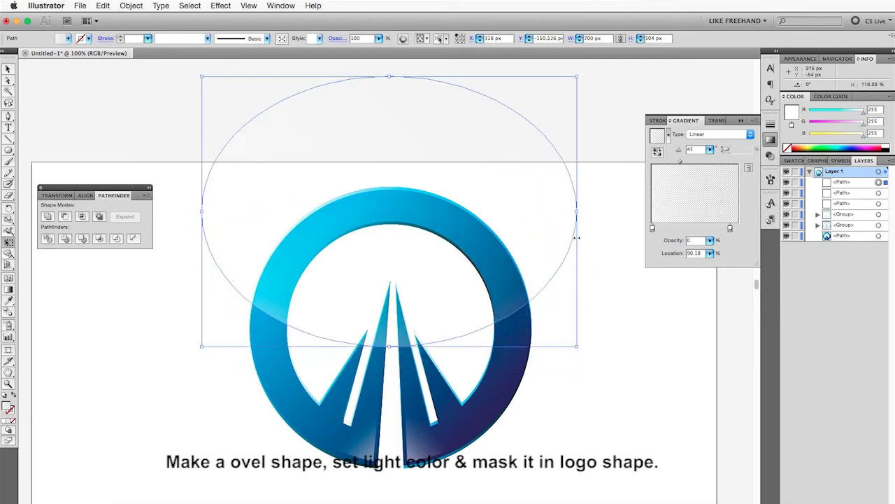
# Set the light oval's gradient angle to 0°
pyautogui.click(621, 305)
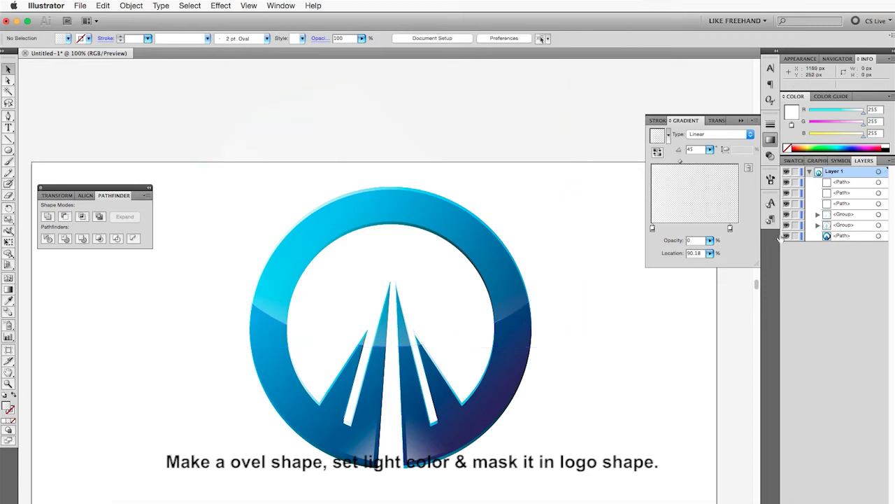
pyautogui.click(880, 182)
pyautogui.write('0')
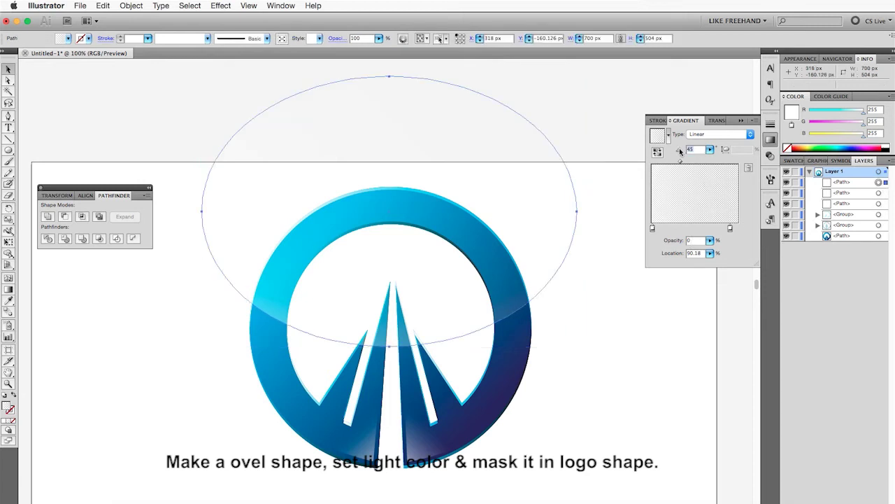
pyautogui.press('Return')
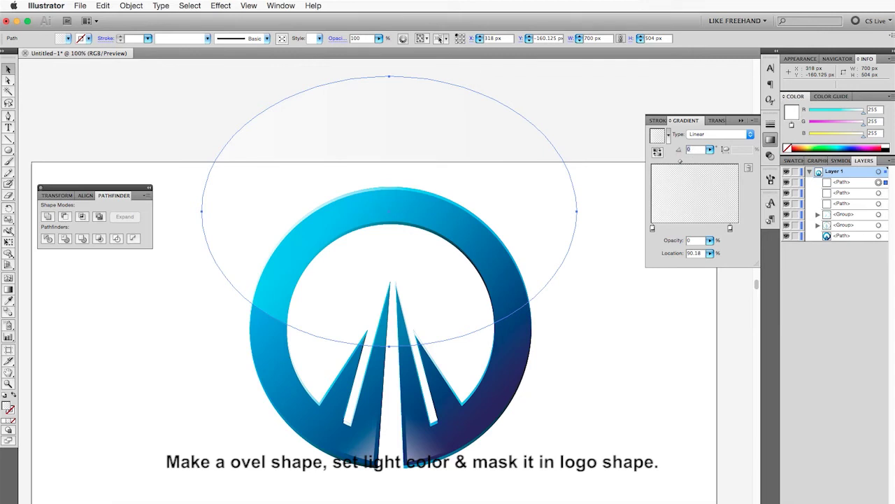
# Paste a logo copy in front and clip the oval to it with a clipping mask
pyautogui.hotkey('ctrl', 'f')
pyautogui.keyDown('shift'); pyautogui.click(879, 192); pyautogui.keyUp('shift')
pyautogui.click(131, 6)
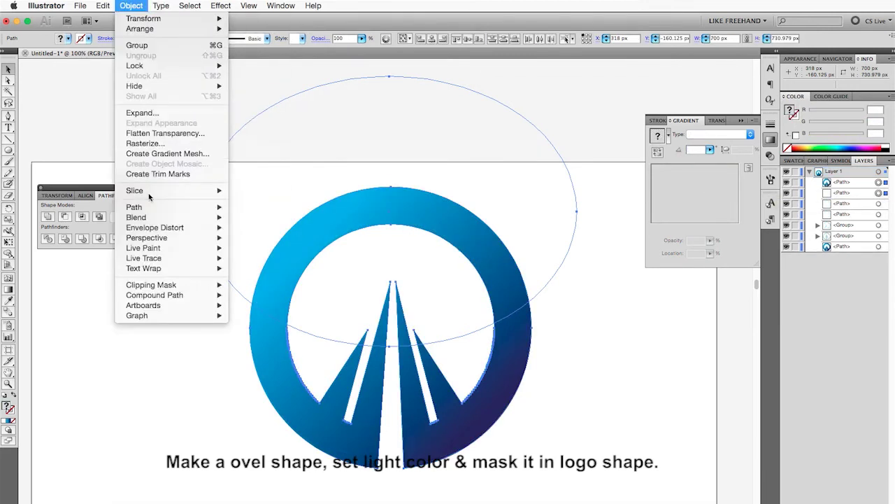
pyautogui.click(255, 340)
pyautogui.click(200, 337)
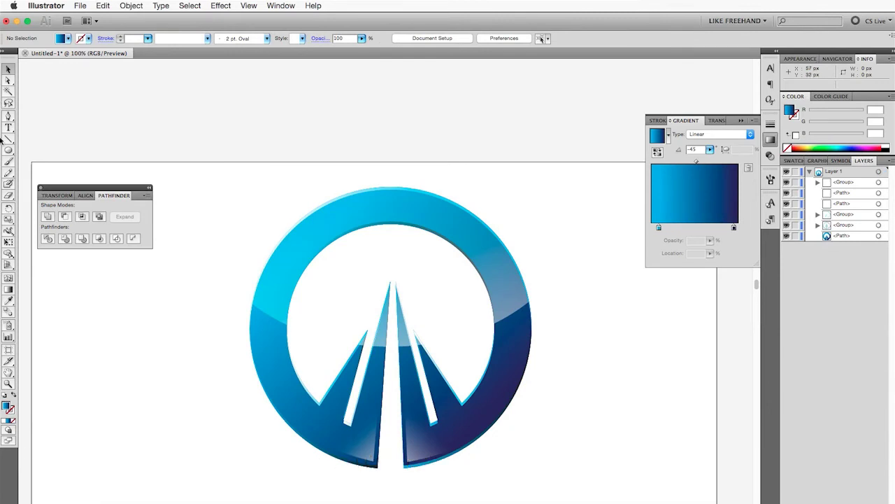
# Draw a large circle and align it over the ring
pyautogui.press('l')
pyautogui.moveTo(215, 186); pyautogui.dragTo(432, 403)
pyautogui.press('v')
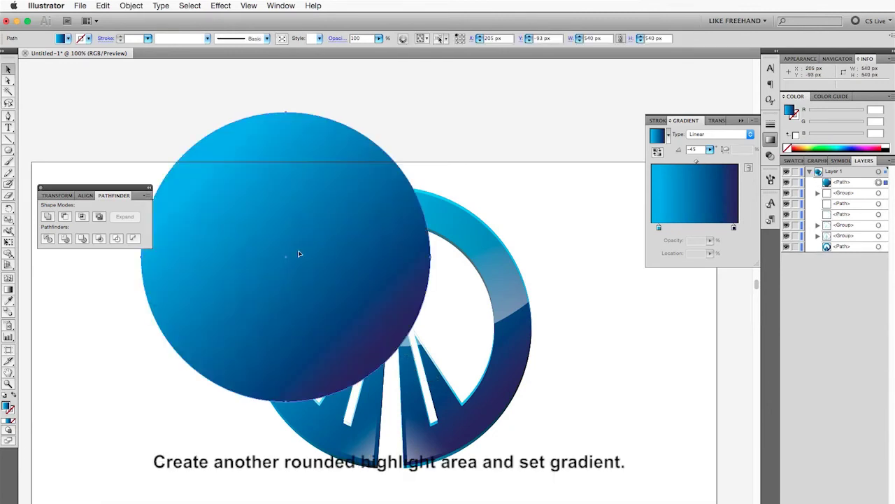
pyautogui.moveTo(300, 254); pyautogui.dragTo(405, 319)
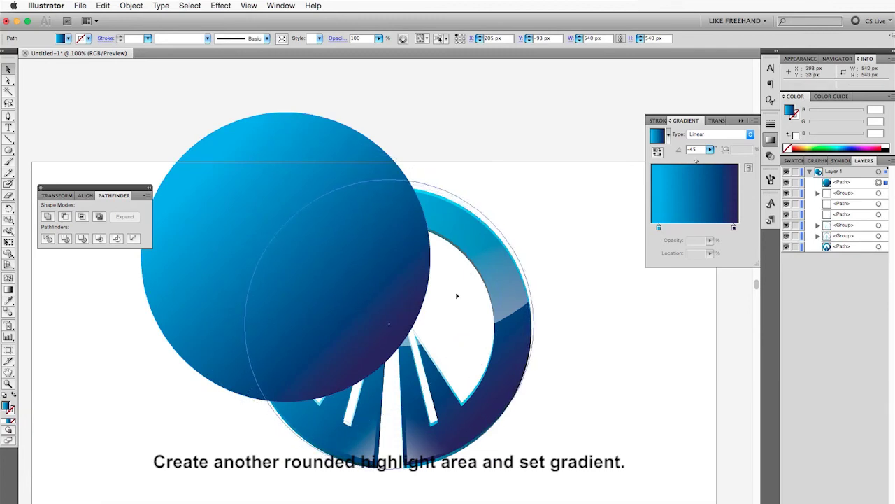
pyautogui.moveTo(532, 180); pyautogui.dragTo(528, 190)
pyautogui.moveTo(442, 244); pyautogui.dragTo(441, 249)
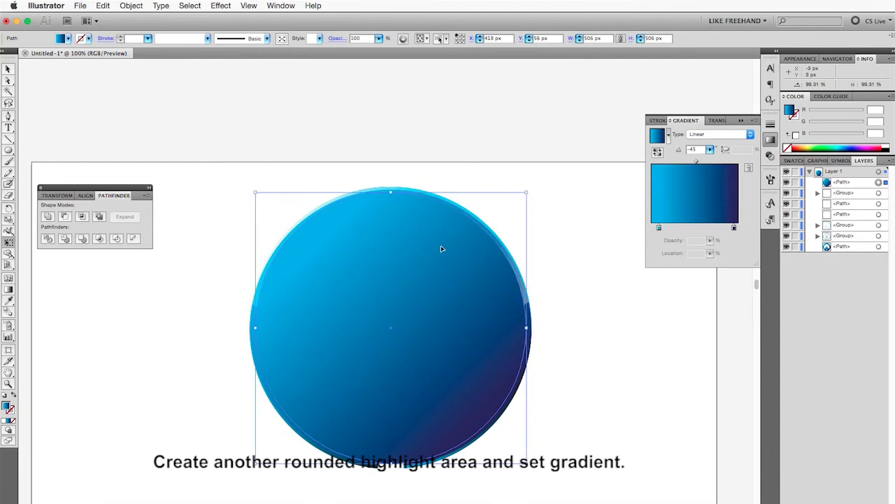
# Duplicate the circle in front and nudge the copy right and down
pyautogui.hotkey('ctrl', 'c')
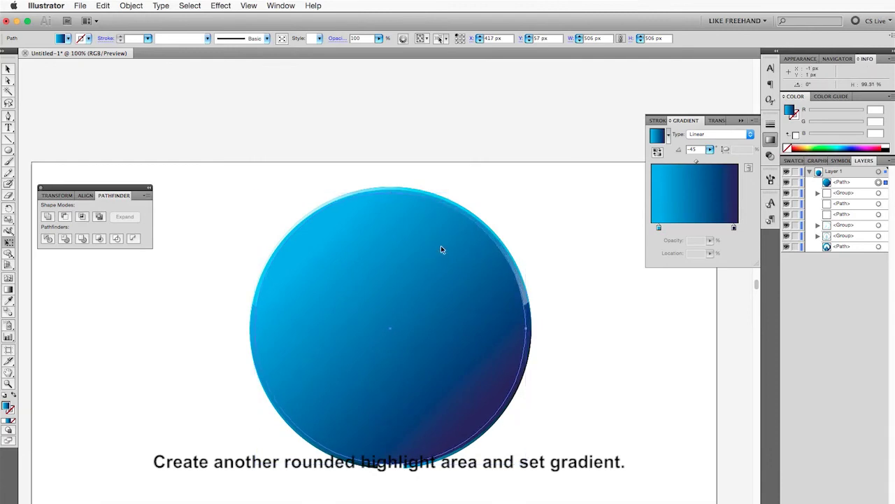
pyautogui.hotkey('ctrl', 'f')
pyautogui.press('Right')
pyautogui.press('Right')
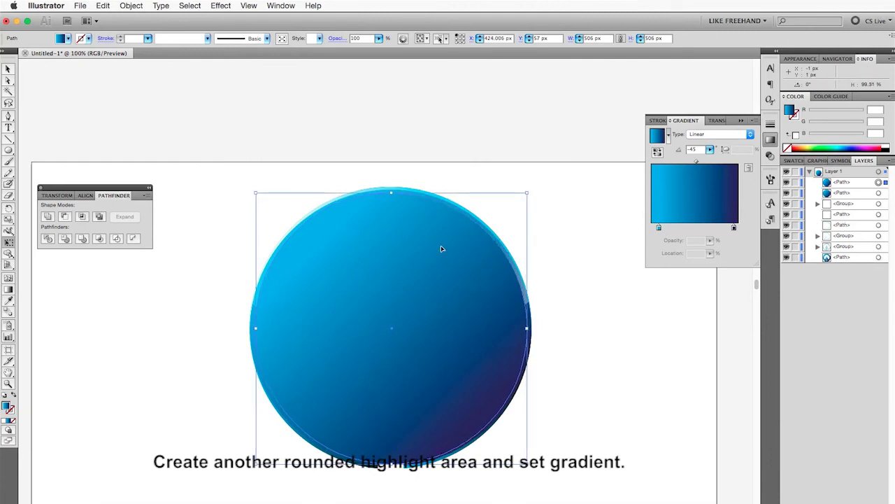
pyautogui.press('Right')
pyautogui.press('Right')
pyautogui.press('Right')
pyautogui.press('Right')
pyautogui.press('Down')
pyautogui.press('Down')
pyautogui.press('Down')
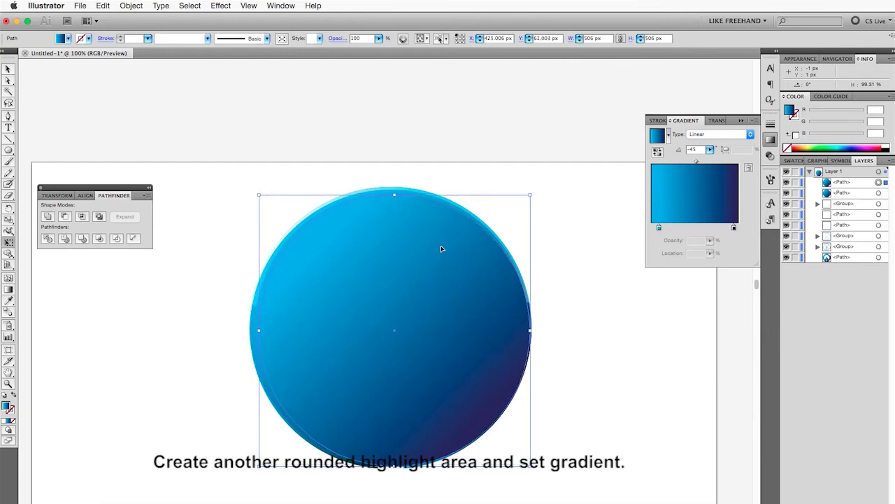
pyautogui.press('Right')
# Fill the front copy yellow and the original circle white
pyautogui.click(67, 38)
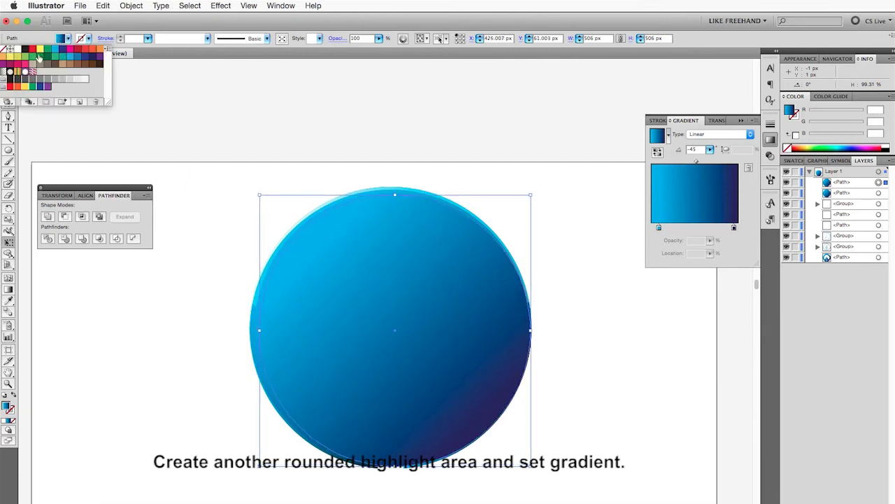
pyautogui.click(40, 49)
pyautogui.click(292, 240)
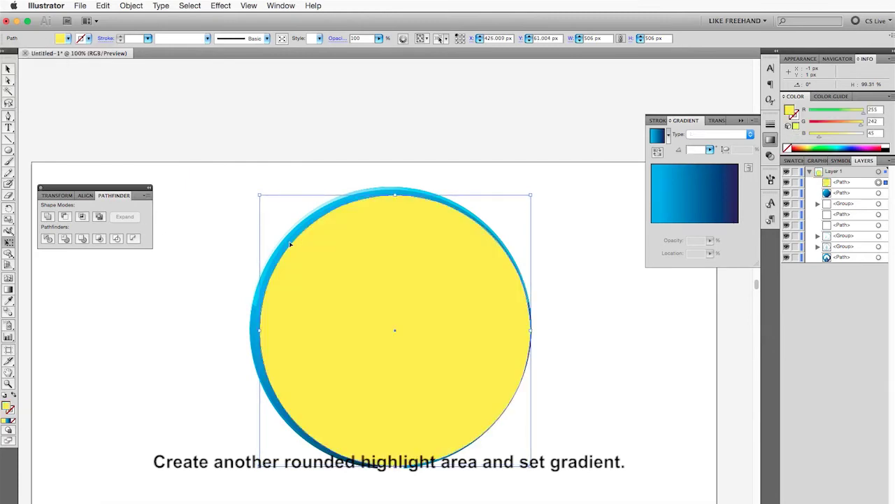
pyautogui.click(256, 318)
pyautogui.click(68, 38)
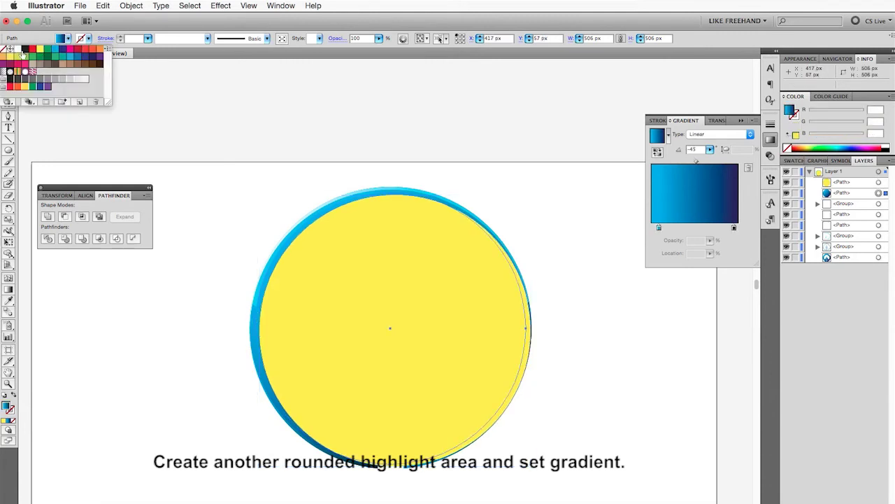
pyautogui.click(17, 50)
pyautogui.click(315, 299)
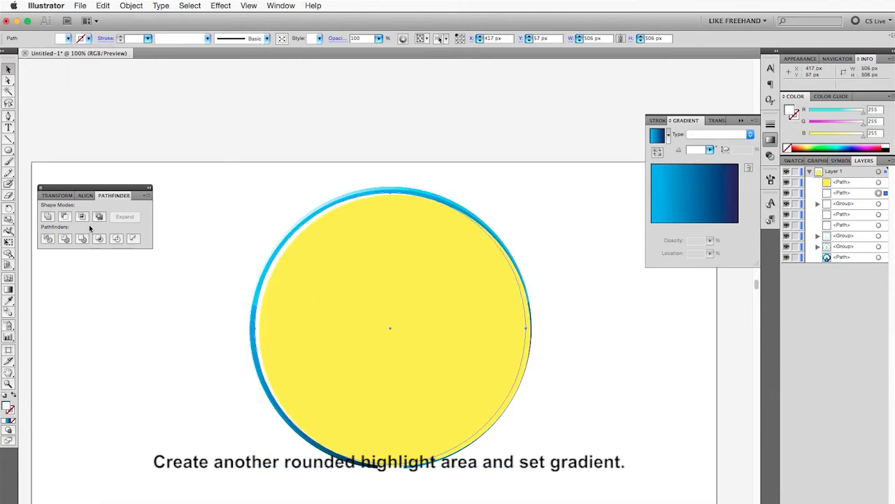
# Subtract the yellow circle with Pathfinder Minus Front, leaving a white crescent
pyautogui.keyDown('shift'); pyautogui.click(524, 322); pyautogui.keyUp('shift')
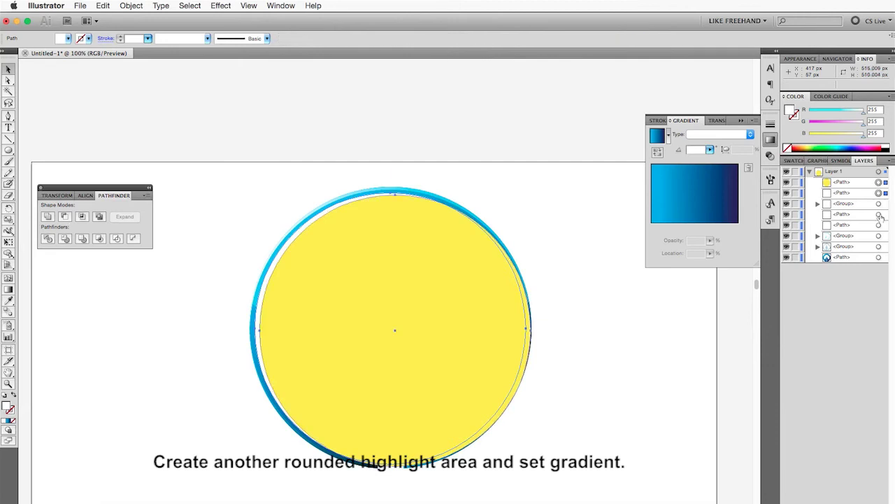
pyautogui.click(64, 216)
pyautogui.click(218, 319)
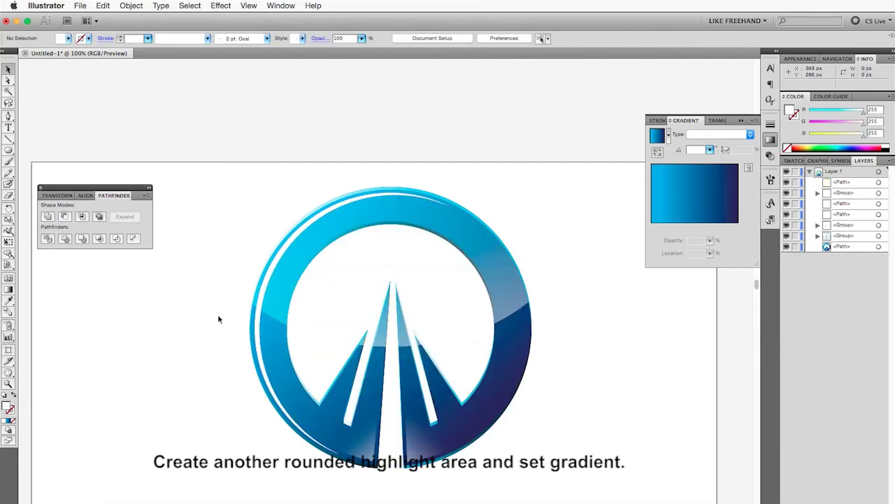
pyautogui.click(267, 287)
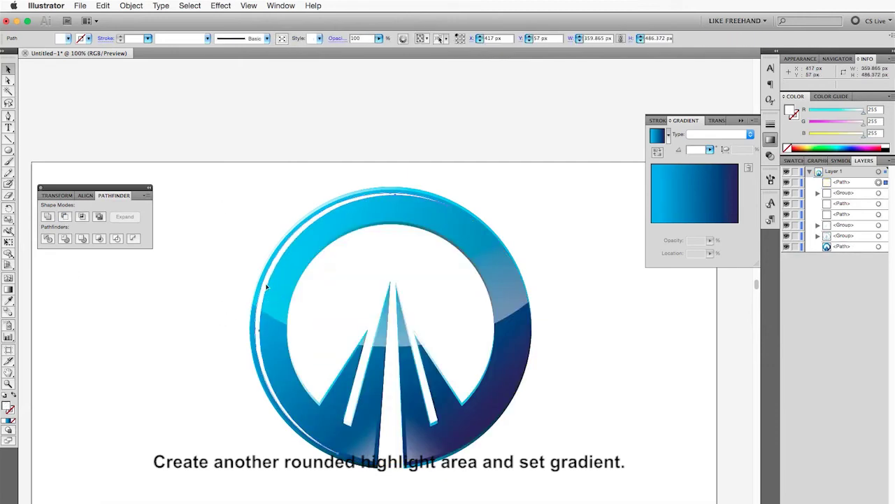
# Give the crescent a linear gradient with both stops set to white
pyautogui.click(725, 134)
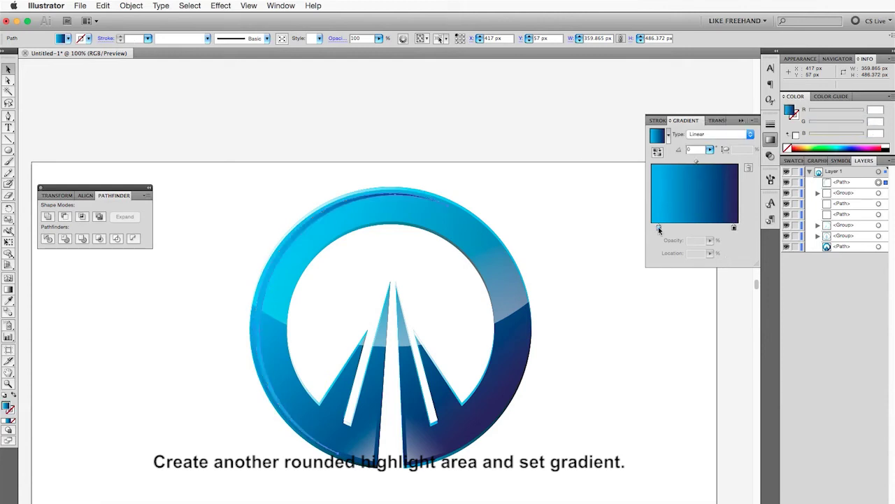
pyautogui.moveTo(658, 227); pyautogui.dragTo(739, 228)
pyautogui.click(685, 229)
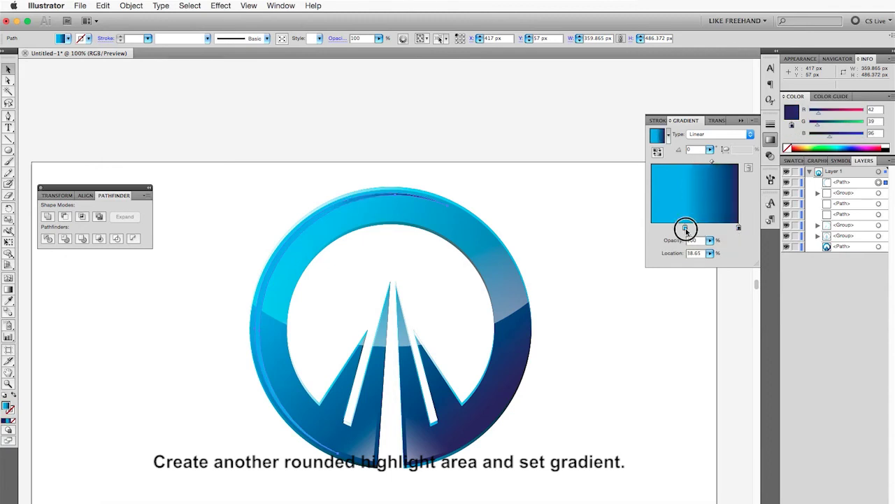
pyautogui.doubleClick(686, 228)
pyautogui.click(714, 250)
pyautogui.click(738, 228)
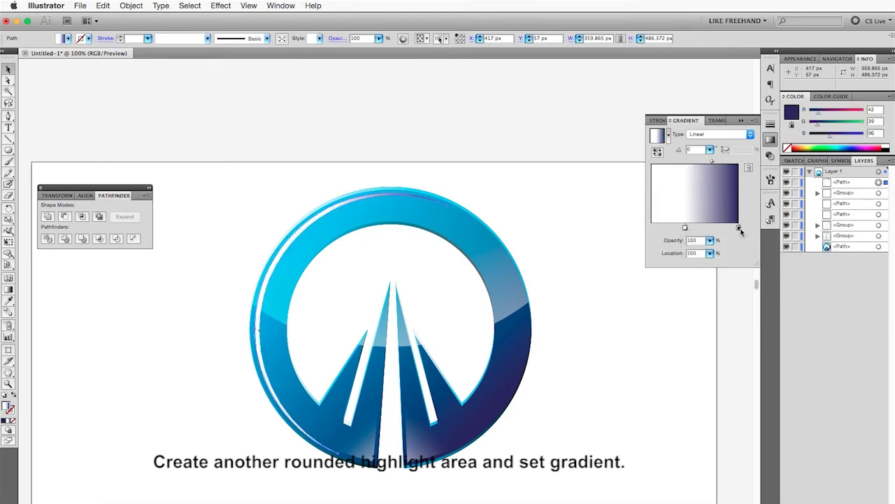
pyautogui.doubleClick(739, 228)
pyautogui.click(768, 248)
# Fade the gradient's end stop to 0% opacity and angle it at -45°
pyautogui.moveTo(685, 229); pyautogui.dragTo(651, 227)
pyautogui.click(737, 227)
pyautogui.moveTo(743, 228); pyautogui.dragTo(749, 229)
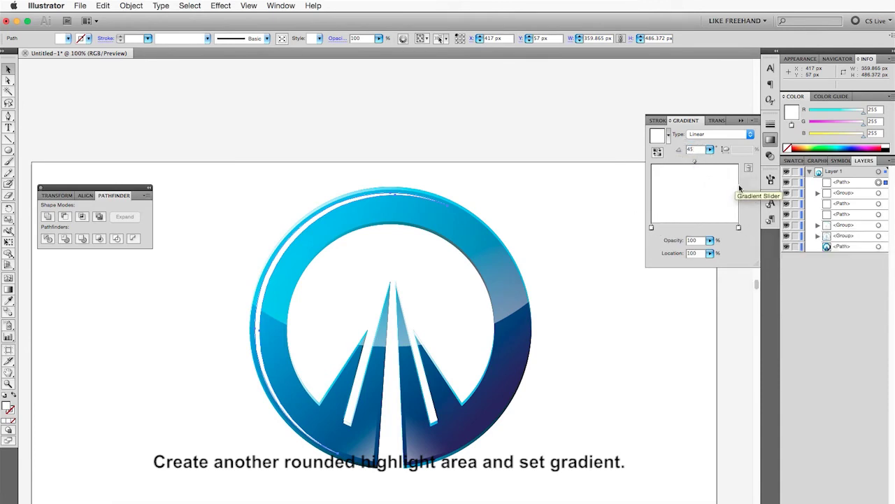
pyautogui.doubleClick(739, 228)
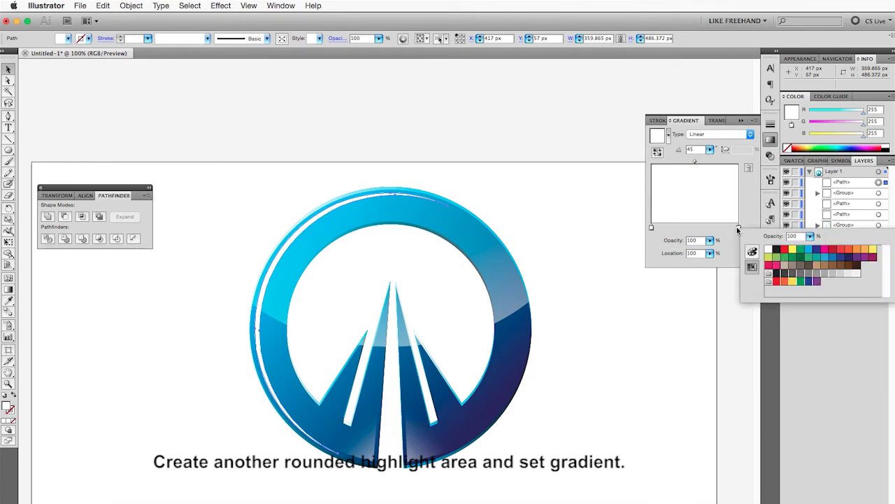
pyautogui.click(711, 240)
pyautogui.moveTo(709, 252); pyautogui.dragTo(605, 249)
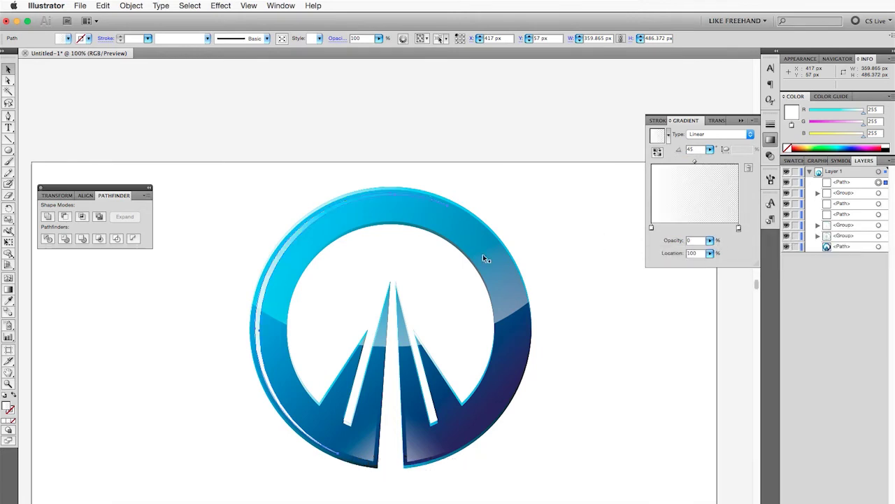
pyautogui.click(710, 149)
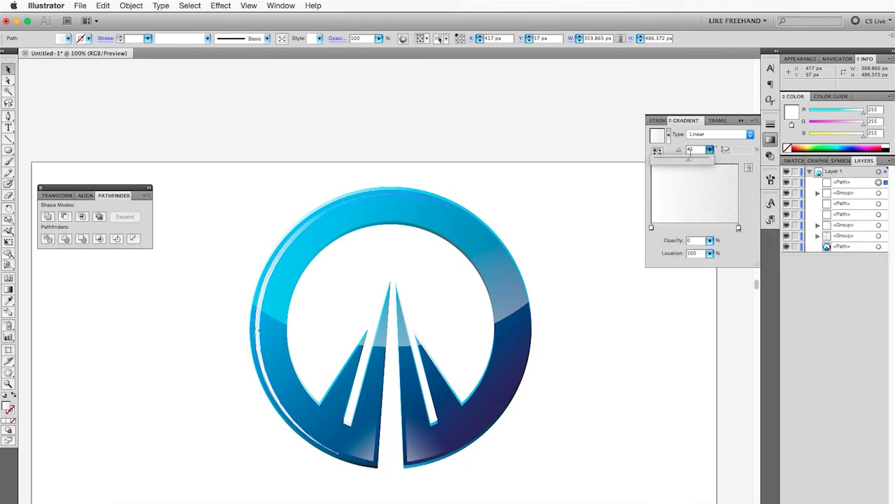
pyautogui.moveTo(693, 158); pyautogui.dragTo(674, 163)
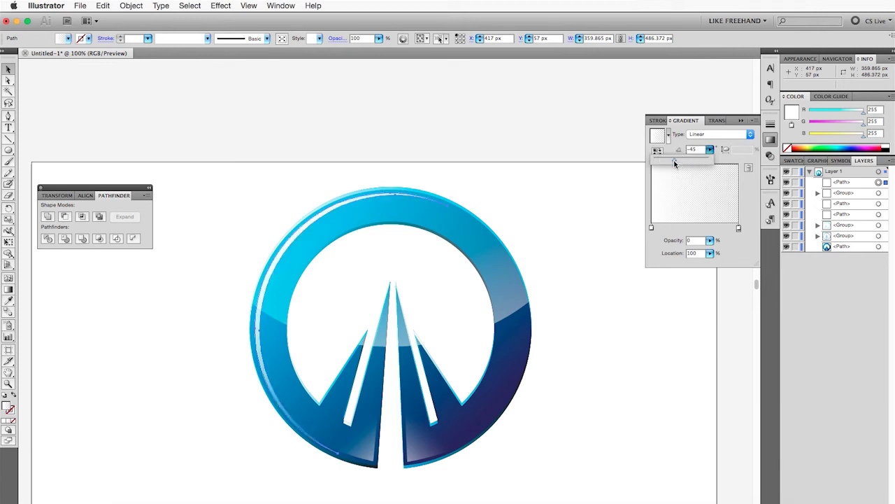
pyautogui.click(562, 273)
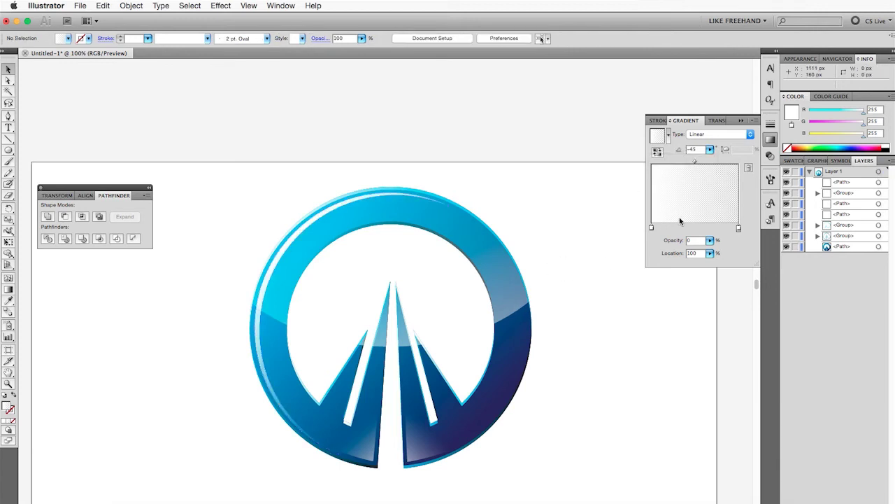
# Set the highlight's gradient opacity to 80% and preview with panels hidden
pyautogui.click(297, 239)
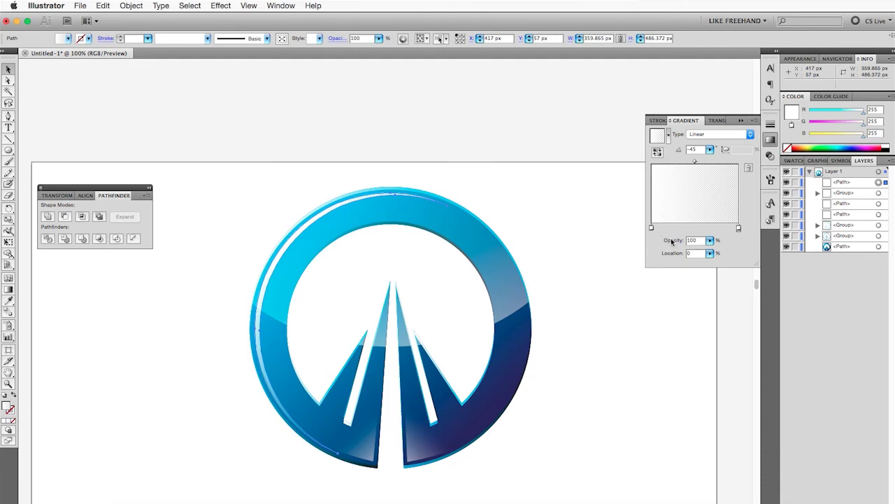
pyautogui.doubleClick(696, 240)
pyautogui.write('80')
pyautogui.press('Return')
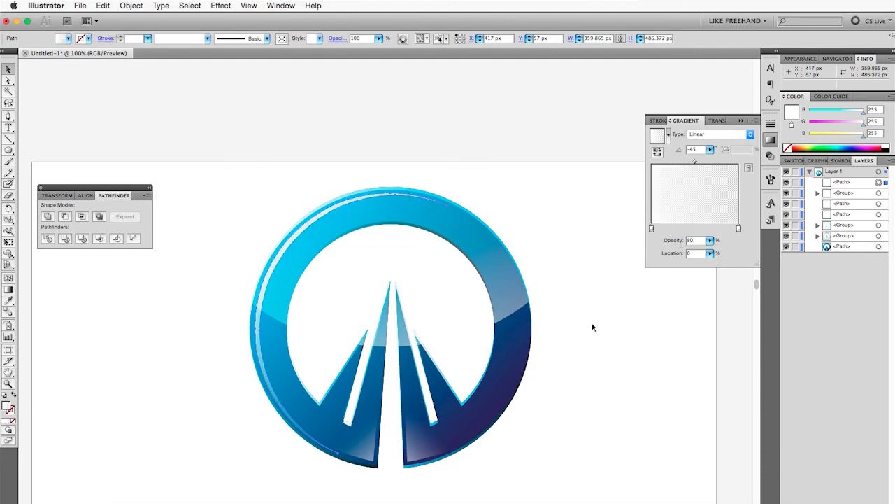
pyautogui.click(593, 327)
pyautogui.press('Tab')
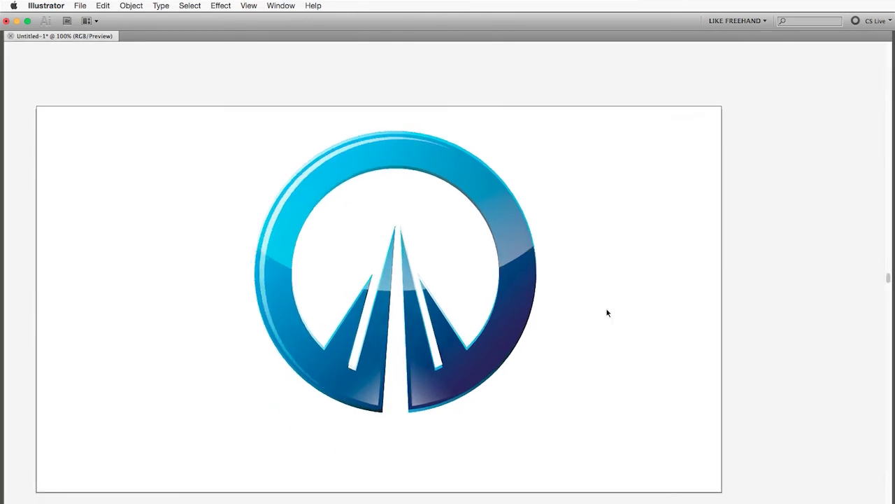
# Slightly enlarge the left highlight path with the Scale tool
pyautogui.press('Tab')
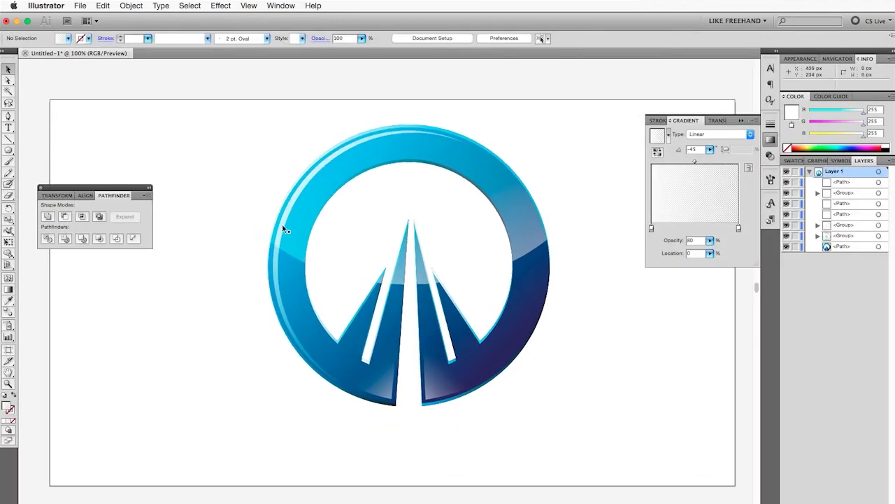
pyautogui.click(283, 230)
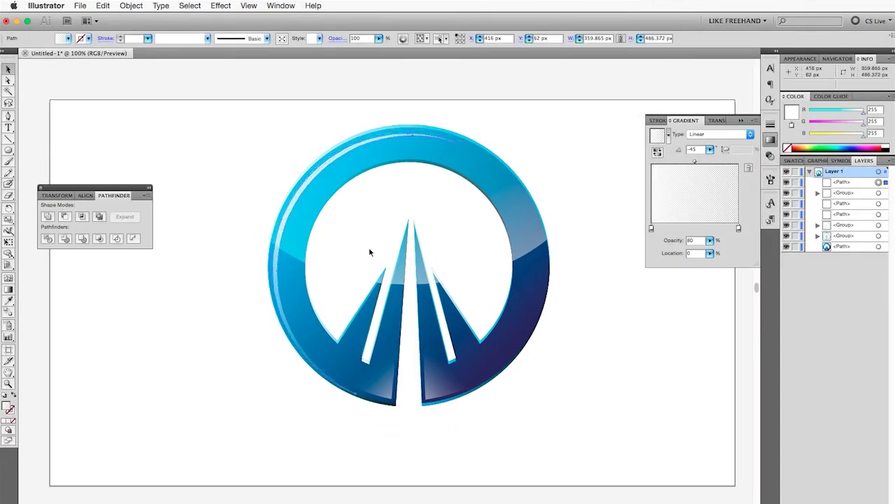
pyautogui.press('z')
pyautogui.press('s')
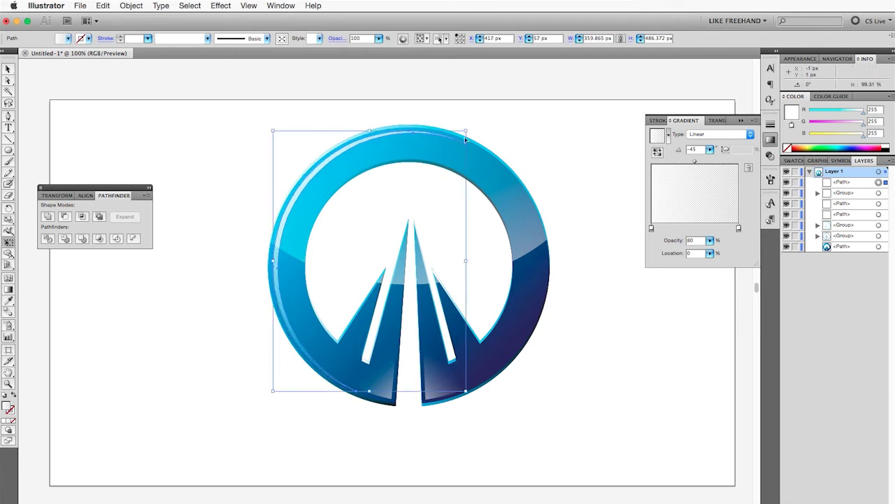
pyautogui.moveTo(466, 139); pyautogui.dragTo(468, 129)
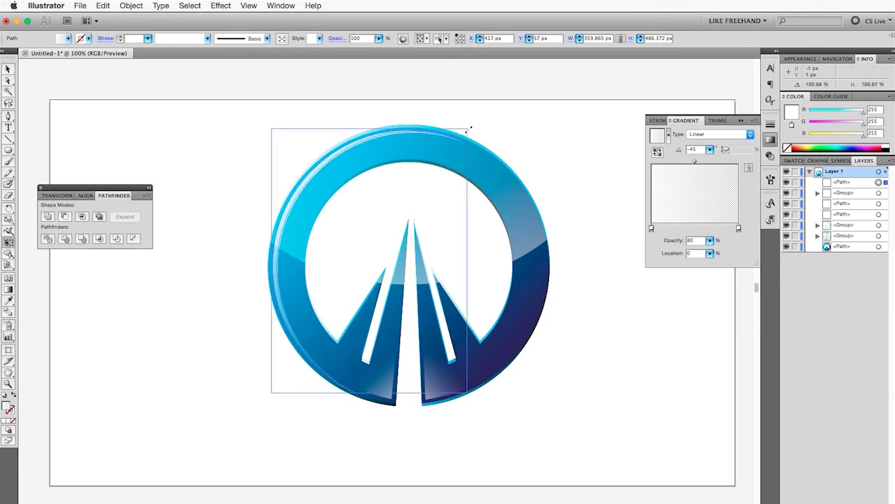
pyautogui.moveTo(468, 129); pyautogui.dragTo(466, 129)
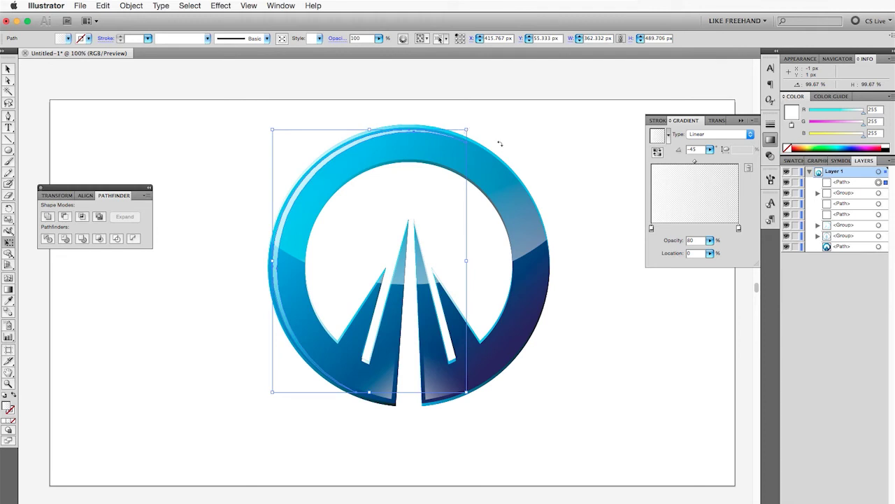
pyautogui.press('v')
pyautogui.click(533, 141)
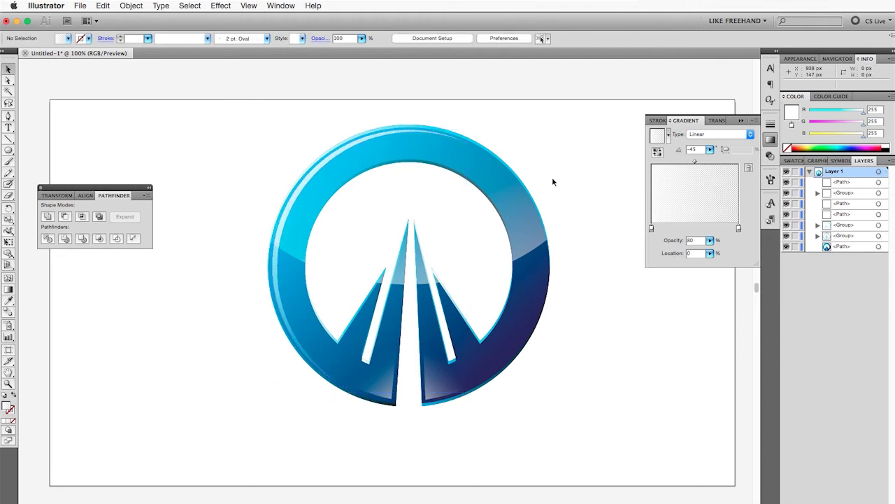
pyautogui.moveTo(8, 150); pyautogui.dragTo(28, 148)
# Draw a full-artboard rectangle at X/Y 0, sized 1280 × 720 px
pyautogui.moveTo(49, 101); pyautogui.dragTo(734, 484)
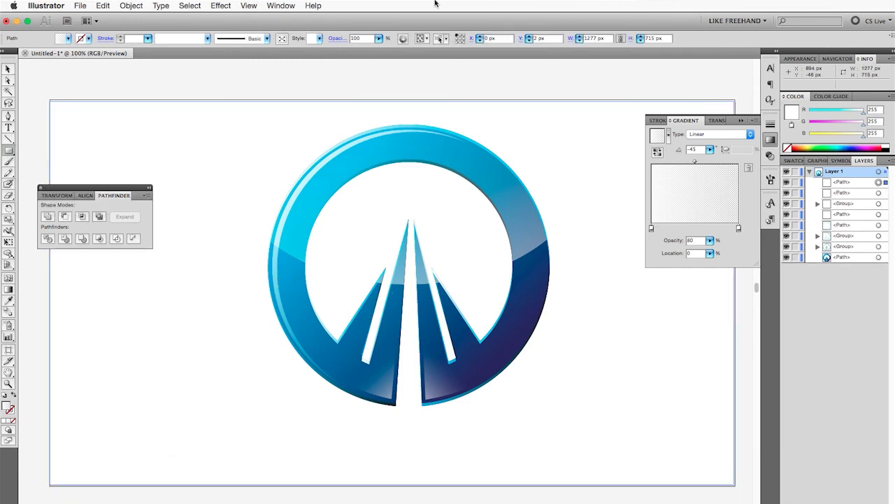
pyautogui.press('Tab')
pyautogui.write('0')
pyautogui.press('Tab')
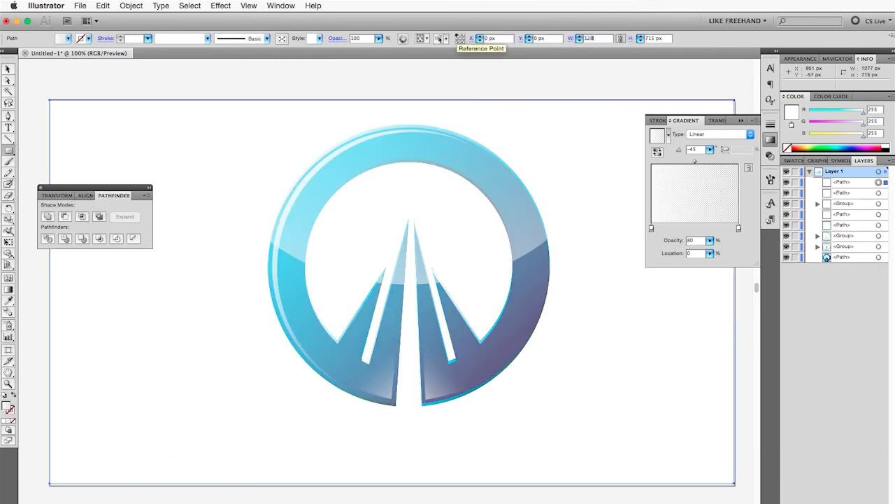
pyautogui.write('1280')
pyautogui.press('Tab')
pyautogui.write('0')
pyautogui.press('Return')
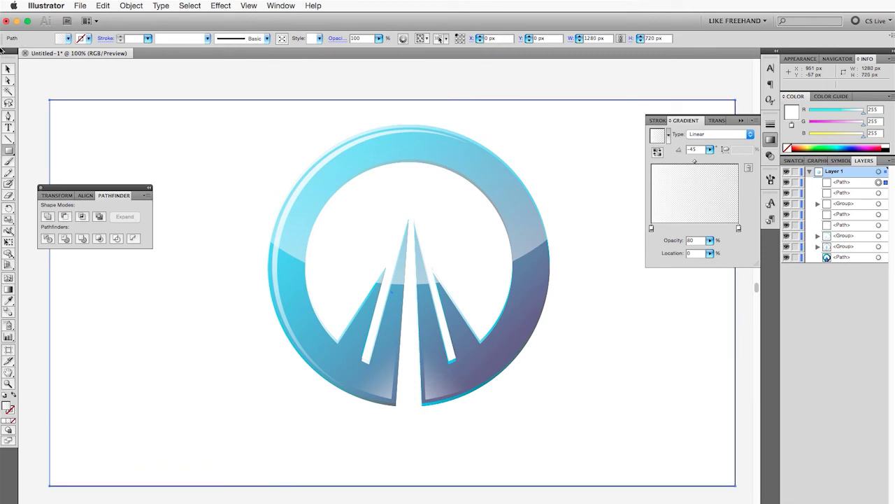
# Fill the rectangle with a yellow-to-dark-green radial gradient, midpoint at 61.35%
pyautogui.click(68, 38)
pyautogui.click(39, 50)
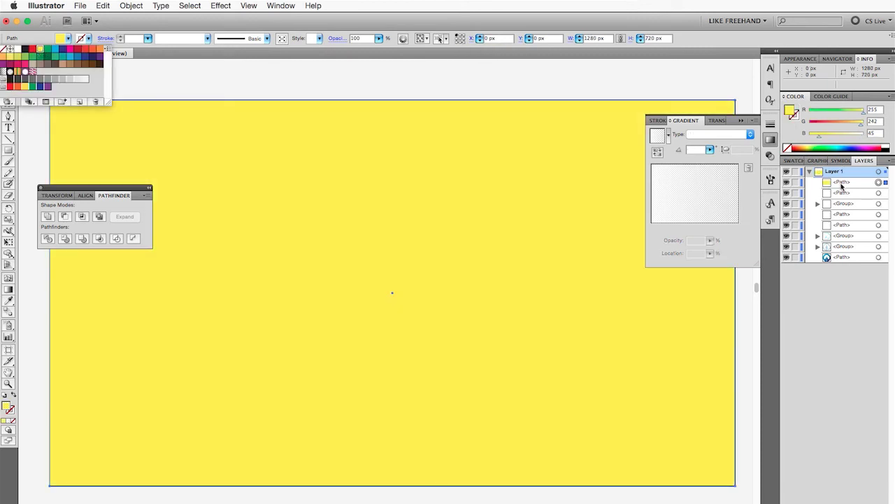
pyautogui.click(721, 137)
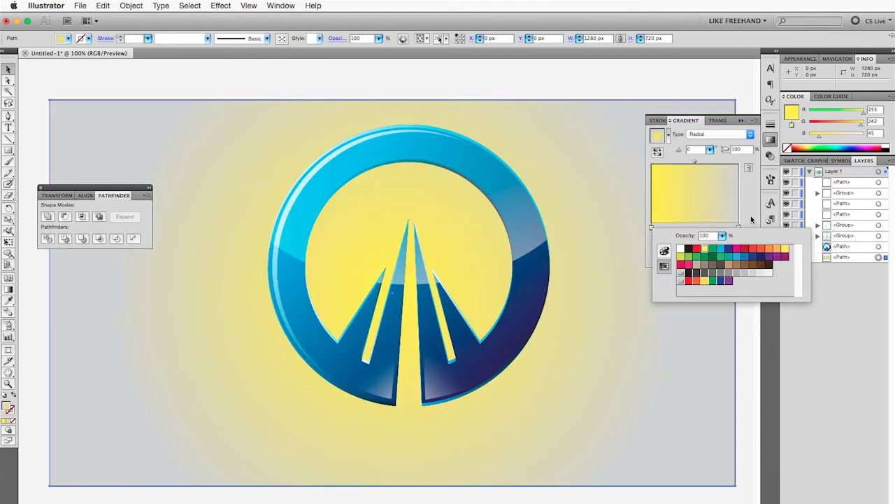
pyautogui.click(738, 227)
pyautogui.doubleClick(739, 228)
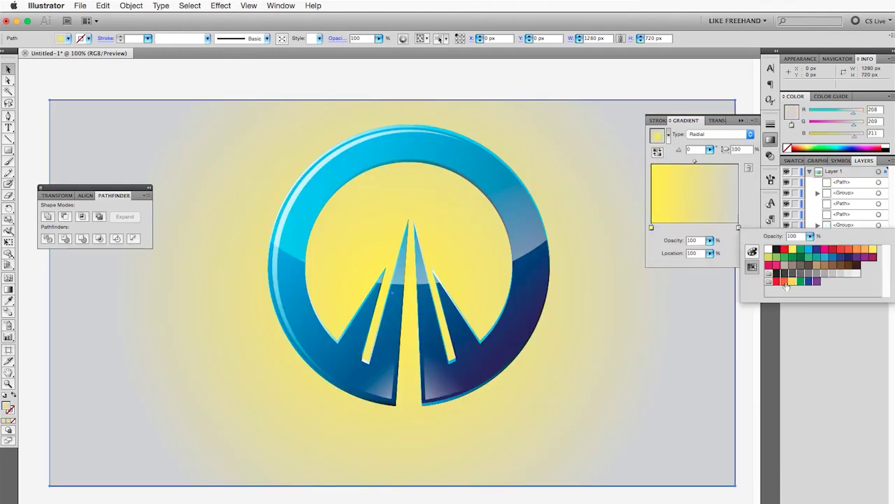
pyautogui.click(801, 258)
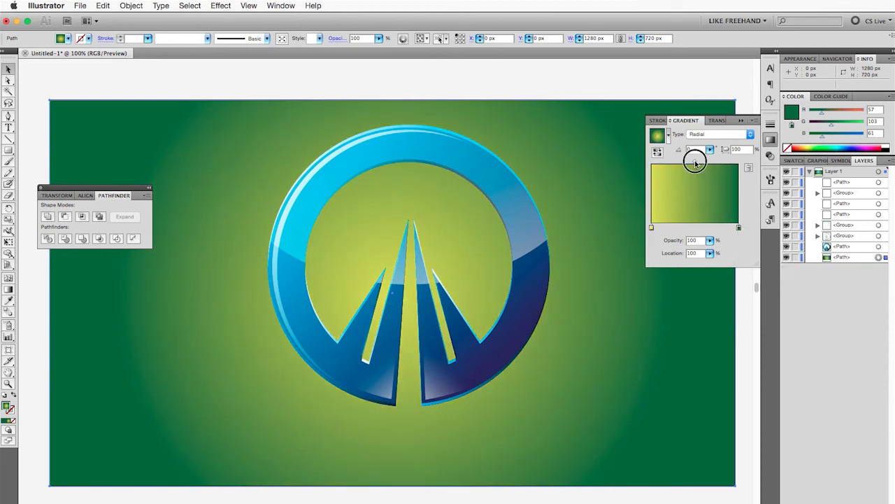
pyautogui.moveTo(694, 161); pyautogui.dragTo(705, 160)
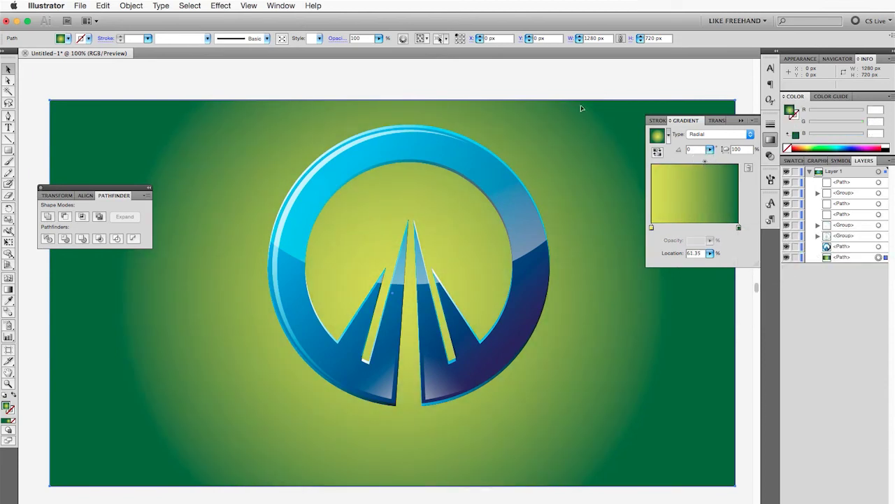
pyautogui.click(567, 88)
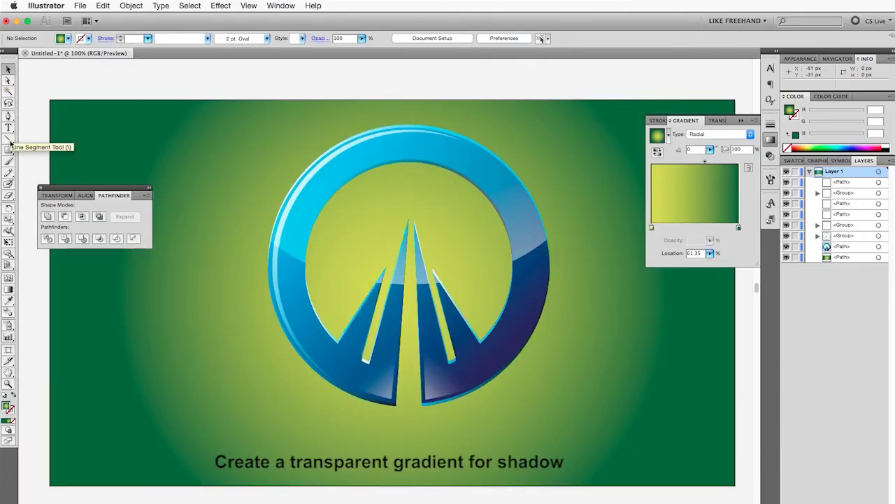
# Draw a circle inside the ring with a black-to-transparent radial gradient, midpoint at 50%
pyautogui.moveTo(9, 149); pyautogui.dragTo(44, 174)
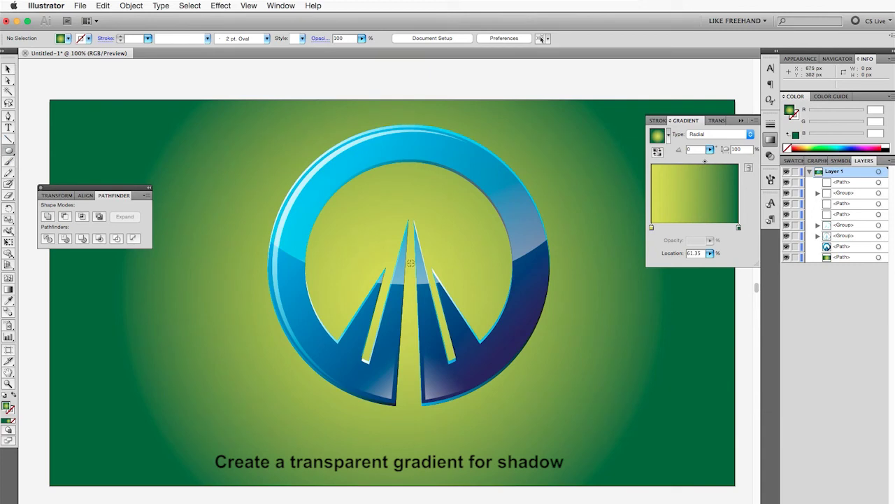
pyautogui.moveTo(410, 262); pyautogui.dragTo(511, 335)
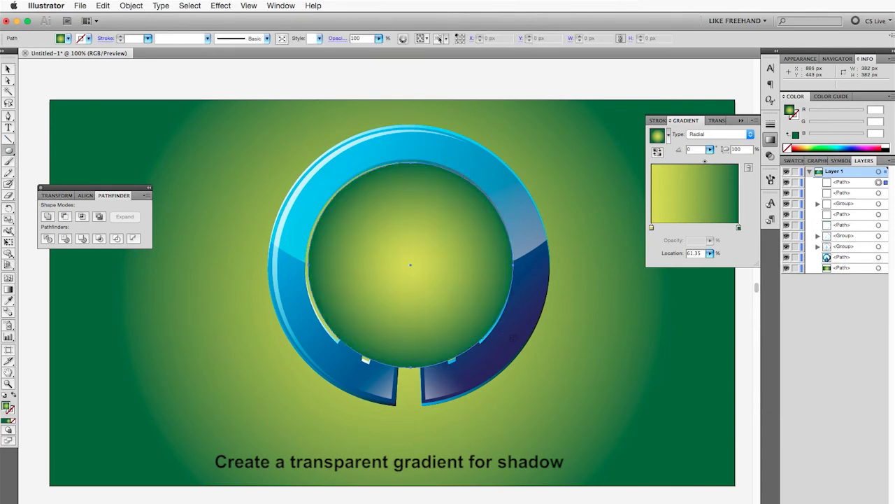
pyautogui.click(668, 134)
pyautogui.click(675, 152)
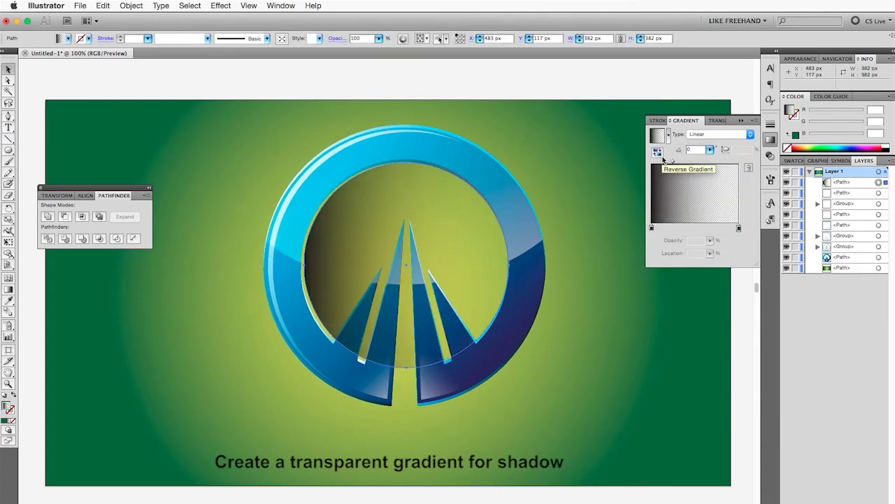
pyautogui.click(720, 133)
pyautogui.click(699, 144)
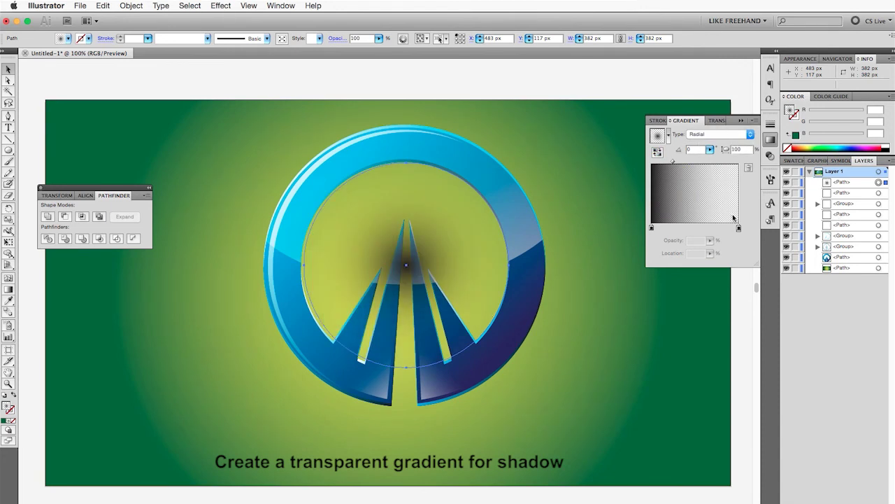
pyautogui.click(674, 162)
pyautogui.write('0')
pyautogui.press('Return')
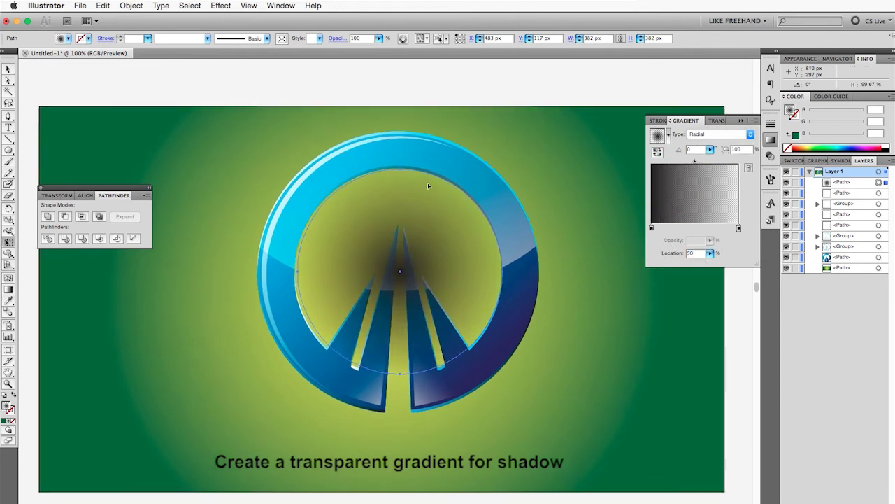
# Squash the circle into a flat ellipse under the ring, enlarge it, and preview the shadow
pyautogui.moveTo(400, 168); pyautogui.dragTo(410, 426)
pyautogui.moveTo(504, 408); pyautogui.dragTo(544, 400)
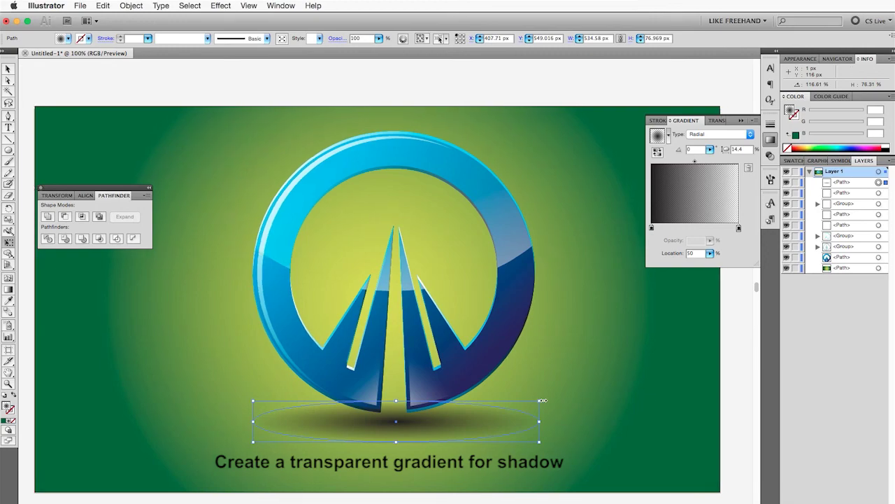
pyautogui.click(715, 353)
pyautogui.press('Tab')
pyautogui.press('Tab')
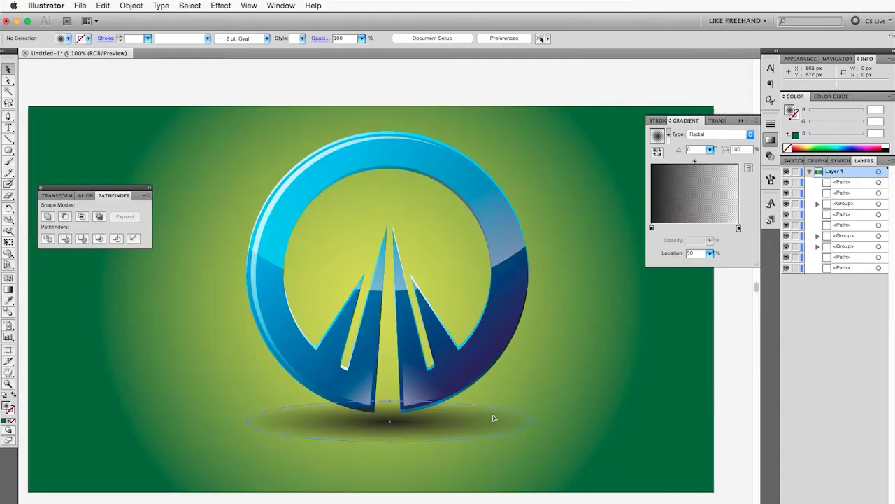
pyautogui.click(492, 418)
# Shift the shadow gradient's midpoint slightly inward and preview the finished artwork
pyautogui.click(739, 228)
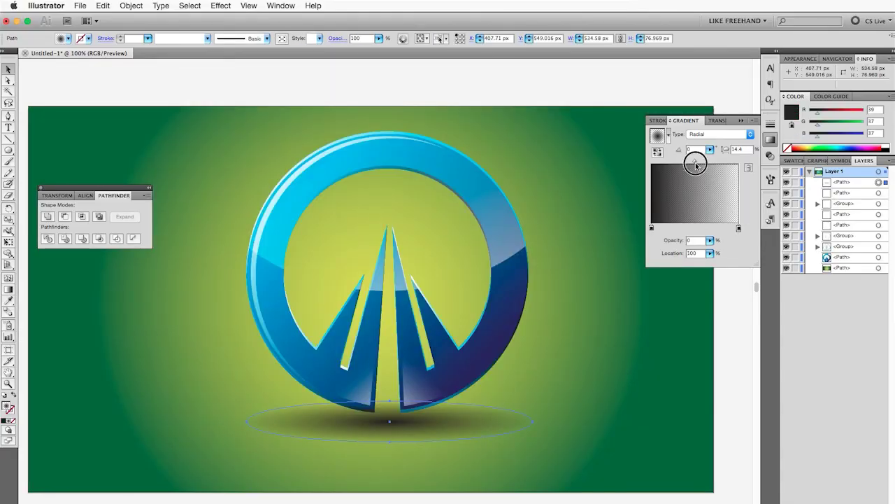
pyautogui.moveTo(695, 161); pyautogui.dragTo(691, 162)
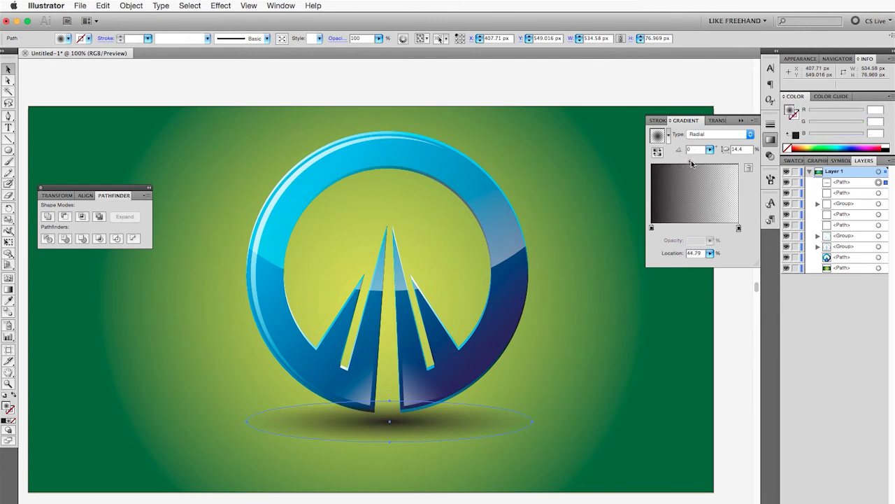
pyautogui.click(735, 311)
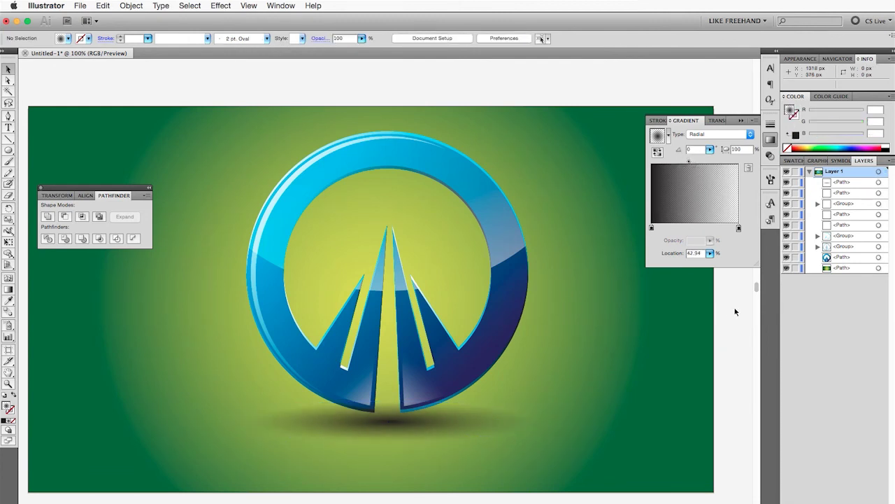
pyautogui.press('Tab')
pyautogui.moveTo(586, 321); pyautogui.dragTo(645, 325)
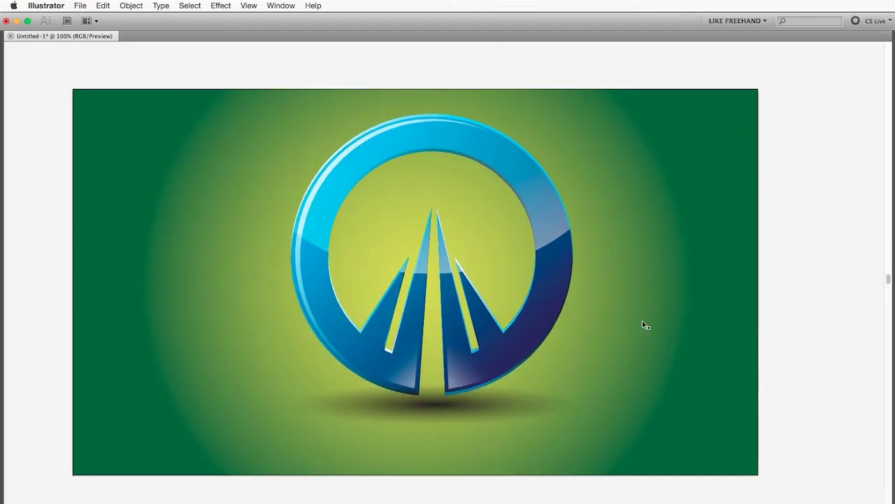